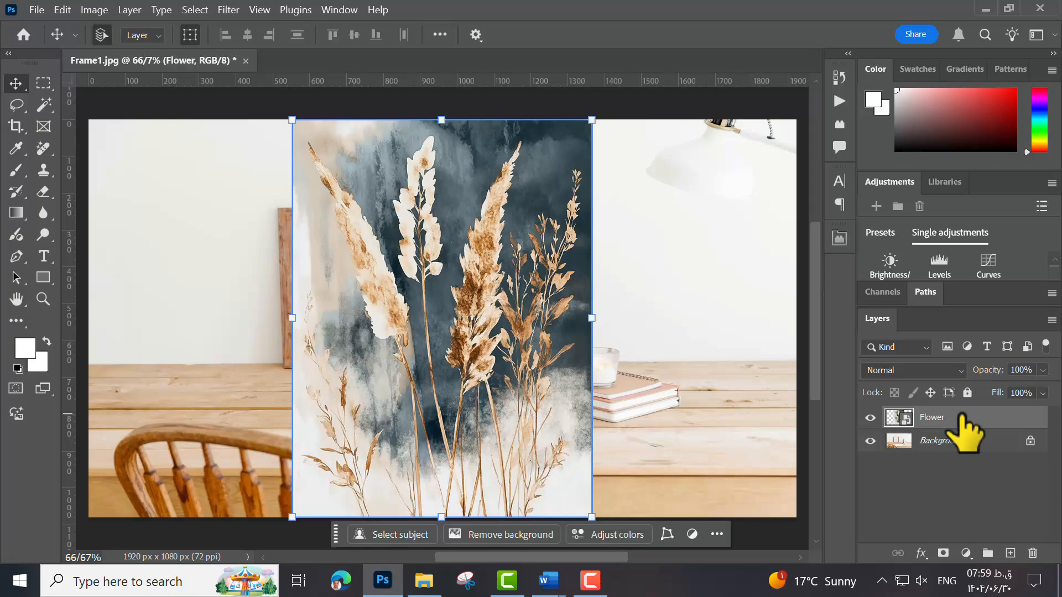
# - Rasterize the Flower layer, and convert it to a smart object
pyautogui.rightClick(961, 418)
pyautogui.click(823, 513)
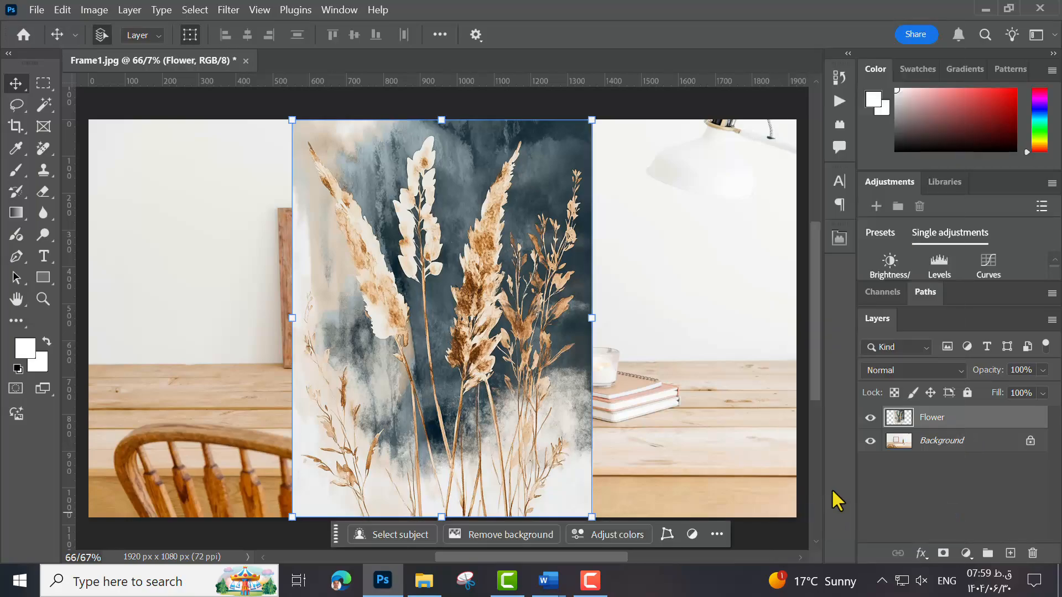
pyautogui.rightClick(946, 420)
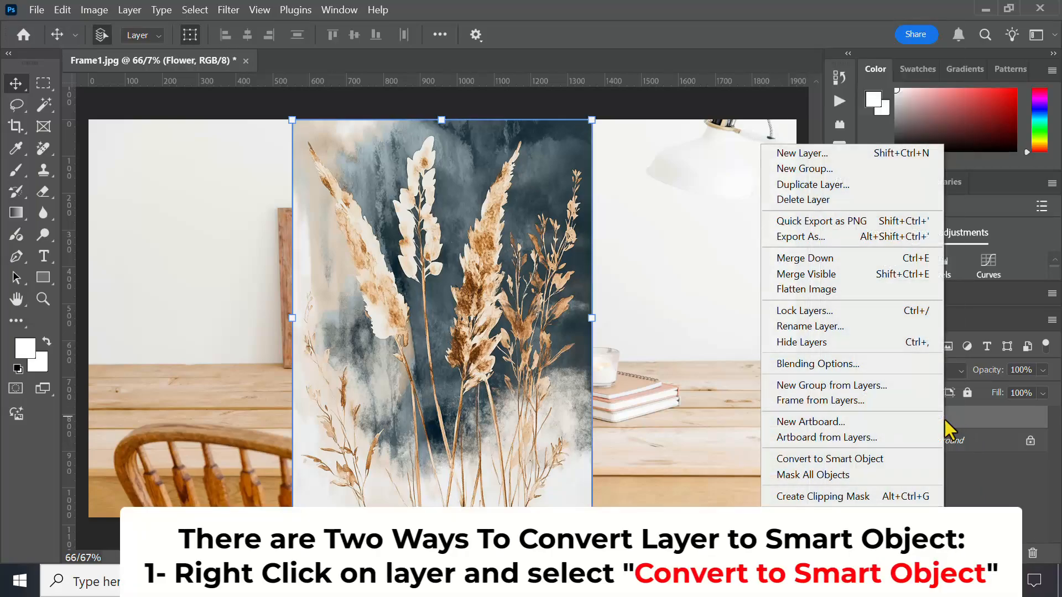
pyautogui.click(825, 458)
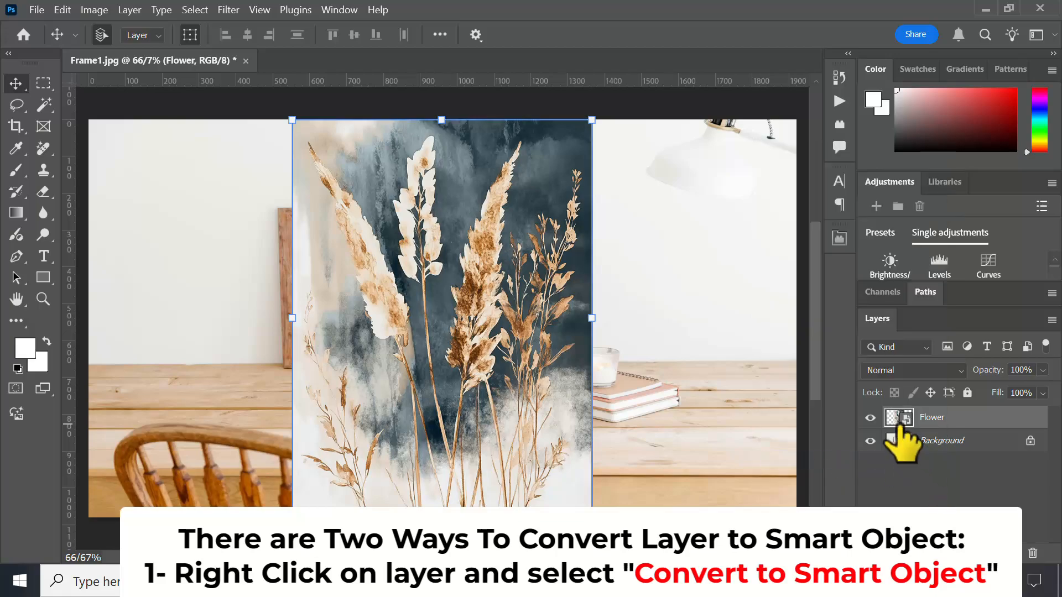
# - Select the rasterized Flower layer and turn it back into a smart object
pyautogui.click(955, 481)
pyautogui.click(951, 419)
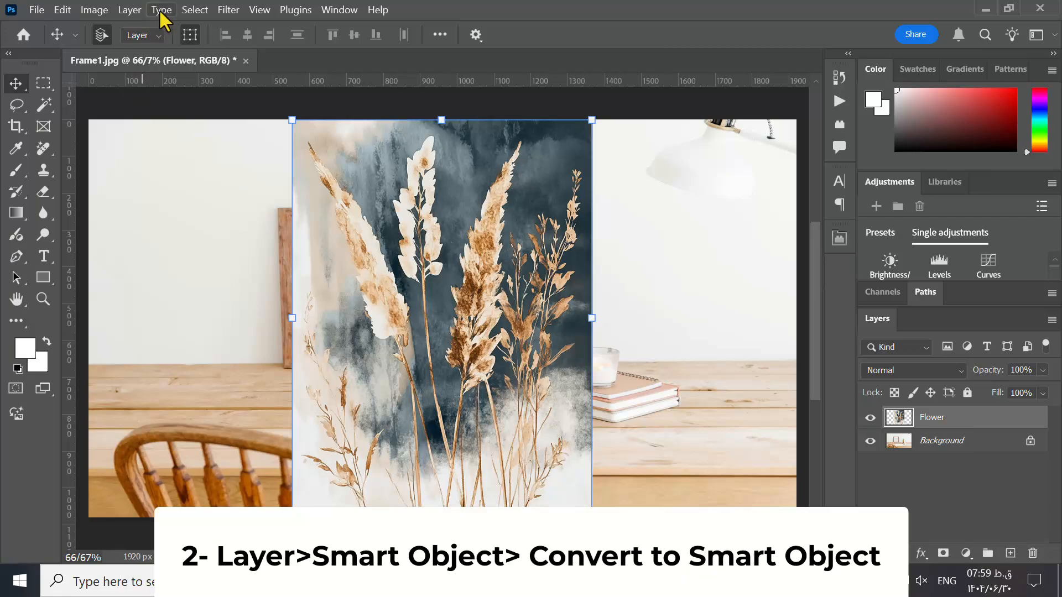
pyautogui.click(130, 10)
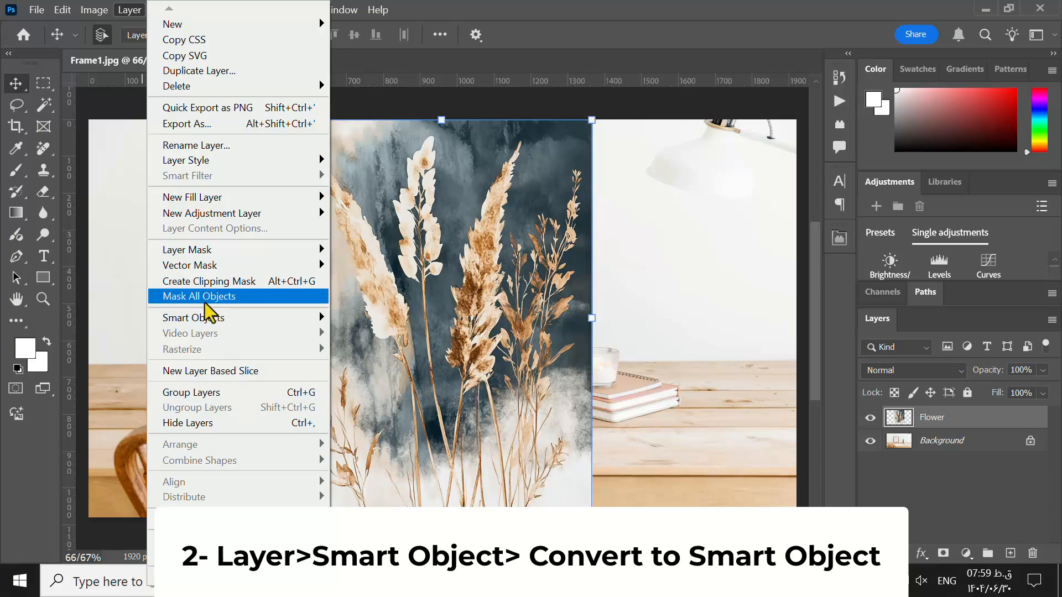
pyautogui.moveTo(211, 321)
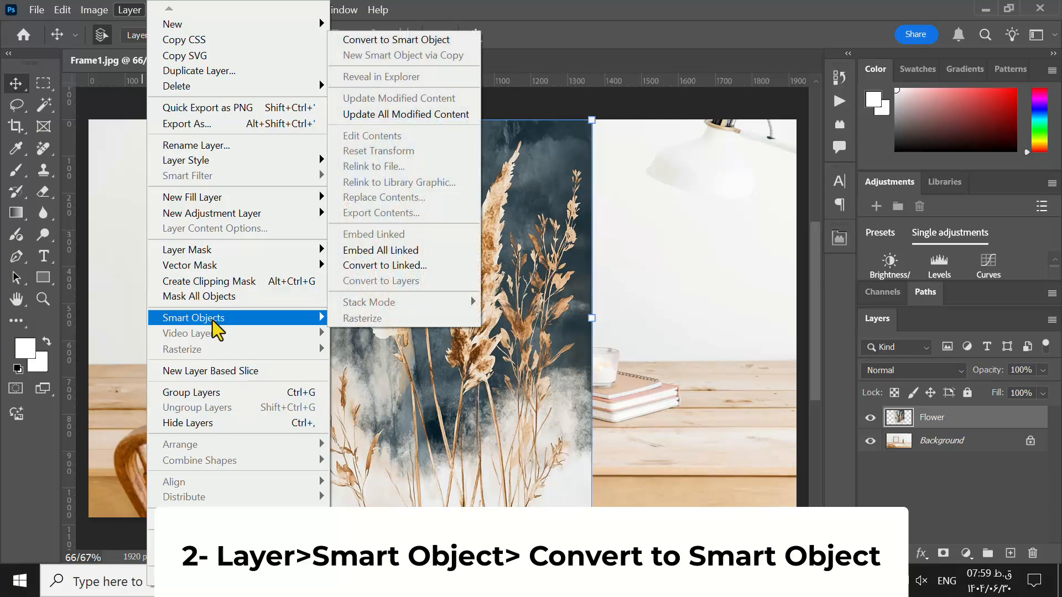
pyautogui.click(360, 39)
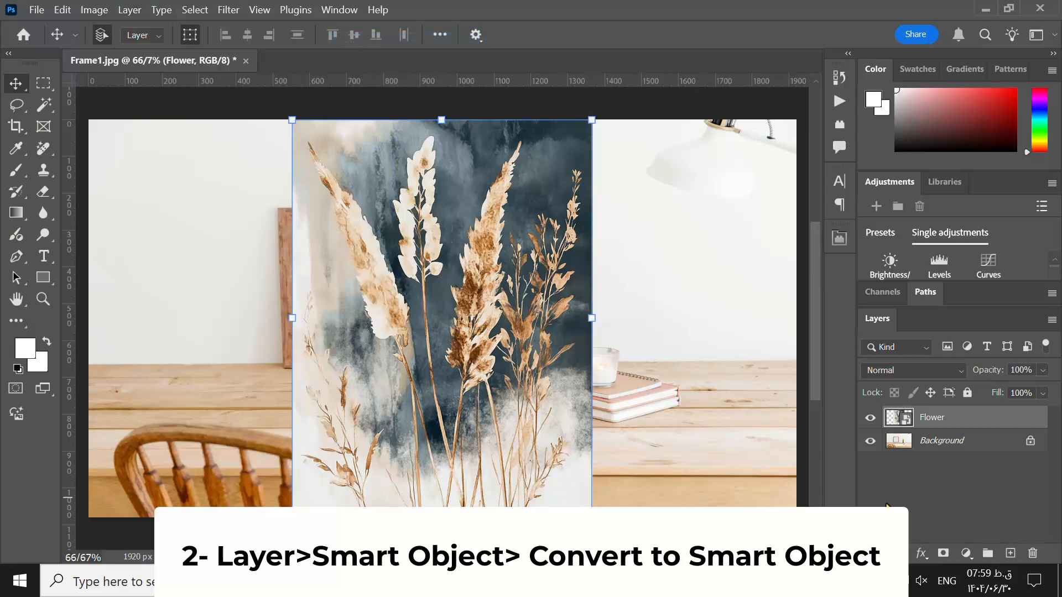
# - Move the flower image toward the canvas's left side and place a second embedded Flower image beside it on the right
pyautogui.moveTo(446, 359); pyautogui.dragTo(291, 350)
pyautogui.click(37, 10)
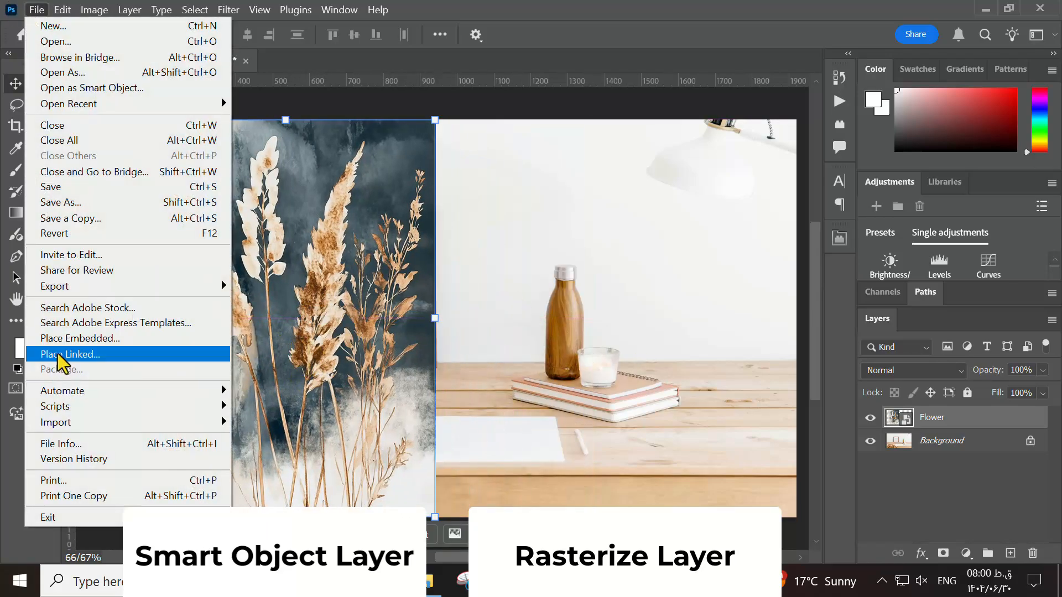
pyautogui.click(70, 338)
pyautogui.doubleClick(297, 122)
pyautogui.moveTo(450, 354); pyautogui.dragTo(628, 350)
pyautogui.press('Return')
# - Rasterize the upper Flower layer and shrink the lower smart object flower image to a tiny thumbnail at the canvas's lower-left corner
pyautogui.rightClick(970, 418)
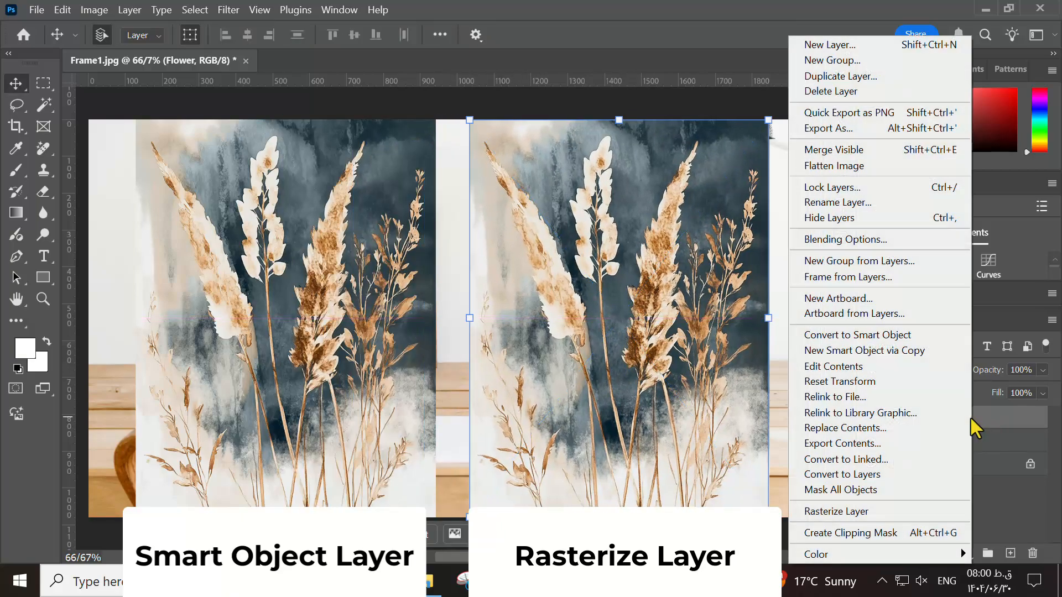
pyautogui.click(839, 513)
pyautogui.click(960, 441)
pyautogui.moveTo(437, 120); pyautogui.dragTo(125, 497)
pyautogui.press('Return')
# - Shrink the rasterized flower image toward its lower-left corner to about 6.02% width and 4.81% height
pyautogui.click(626, 263)
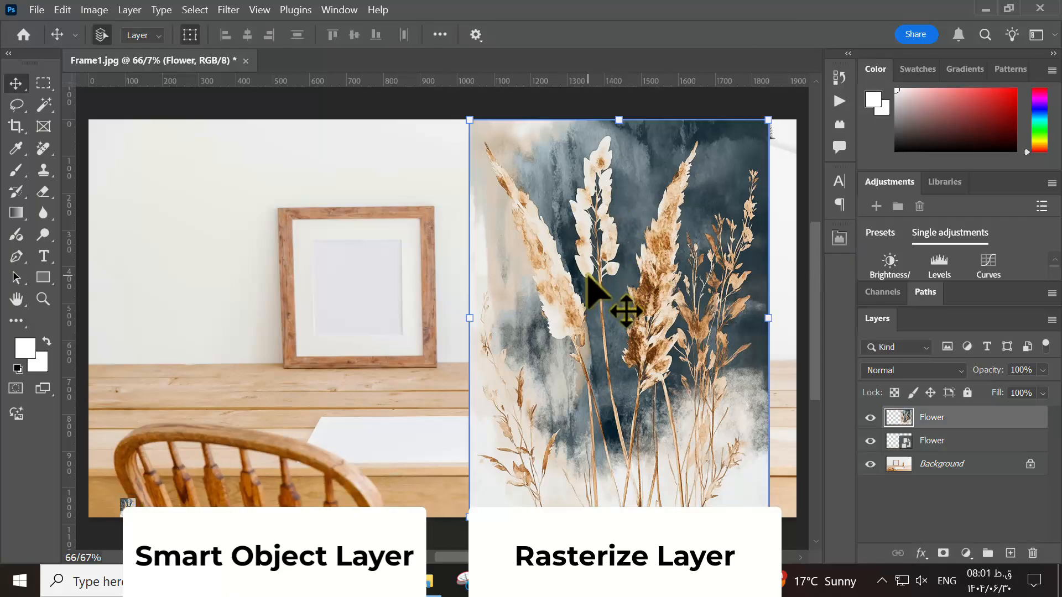
pyautogui.hotkey('ctrl', 't')
pyautogui.moveTo(768, 119); pyautogui.dragTo(486, 361)
pyautogui.scroll(4, 545, 363)
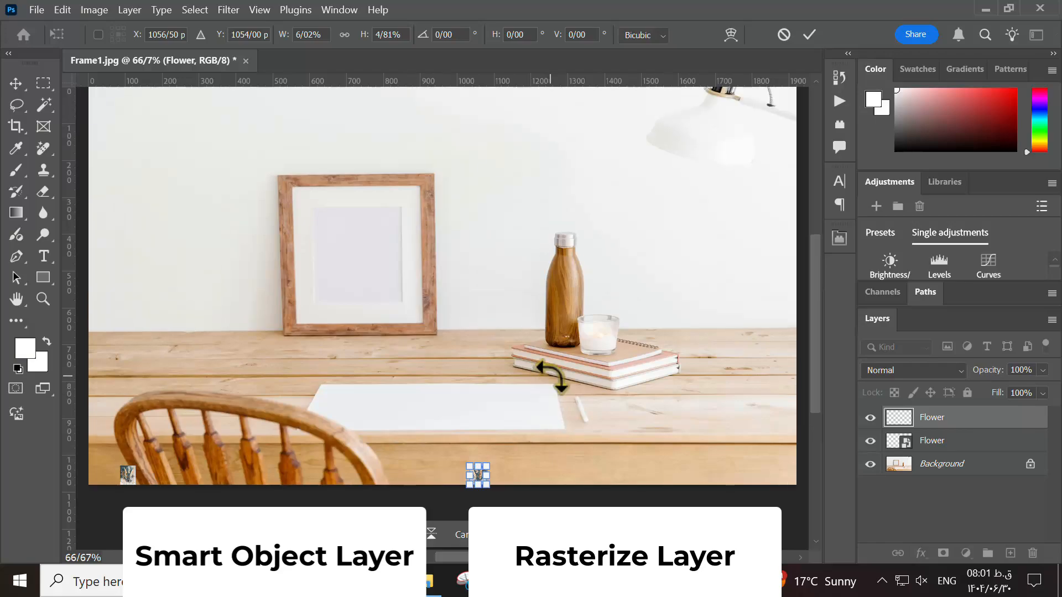
pyautogui.press('Return')
# - Enlarge the smart object flower thumbnail back to the full canvas height
pyautogui.click(128, 476)
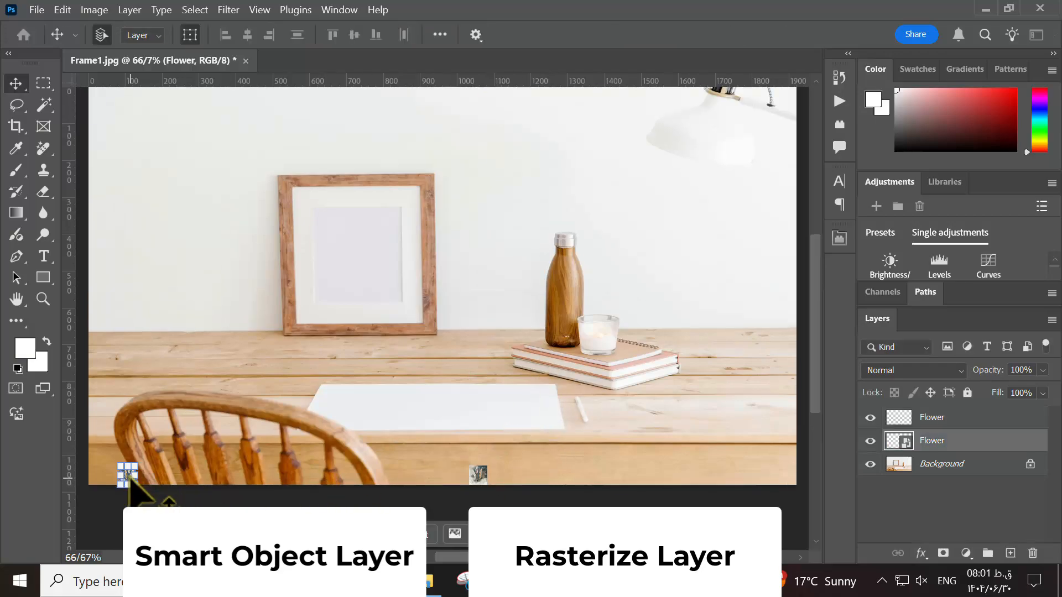
pyautogui.hotkey('ctrl', 't')
pyautogui.moveTo(138, 464); pyautogui.dragTo(427, 129)
pyautogui.scroll(2, 711, 391)
pyautogui.moveTo(410, 175); pyautogui.dragTo(433, 131)
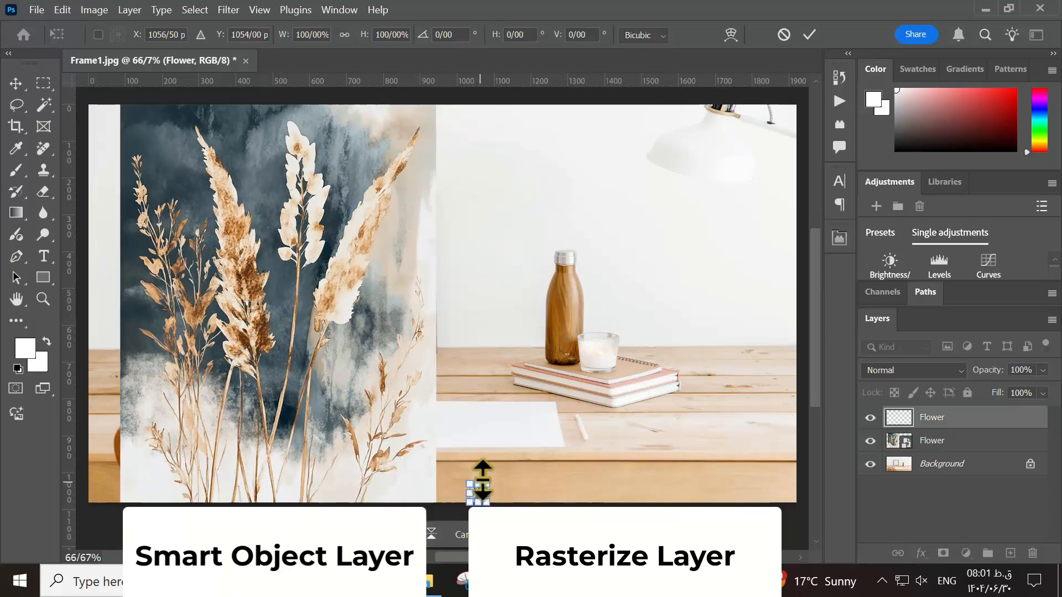
# - Enlarge the rasterized flower thumbnail to the full canvas height beside the smart object image
pyautogui.moveTo(488, 479); pyautogui.dragTo(787, 103)
pyautogui.press('Return')
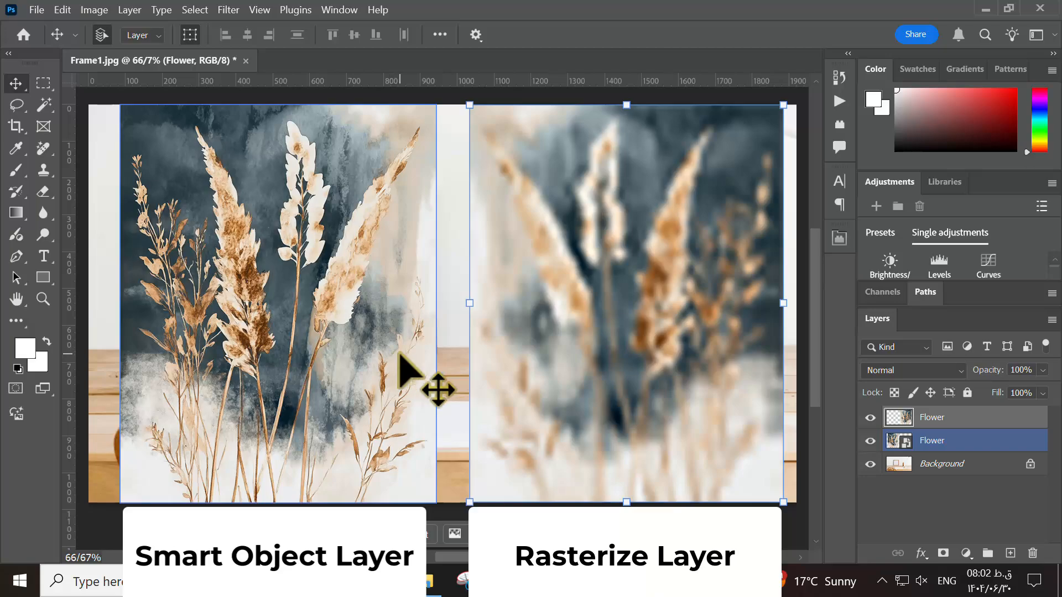
pyautogui.click(984, 513)
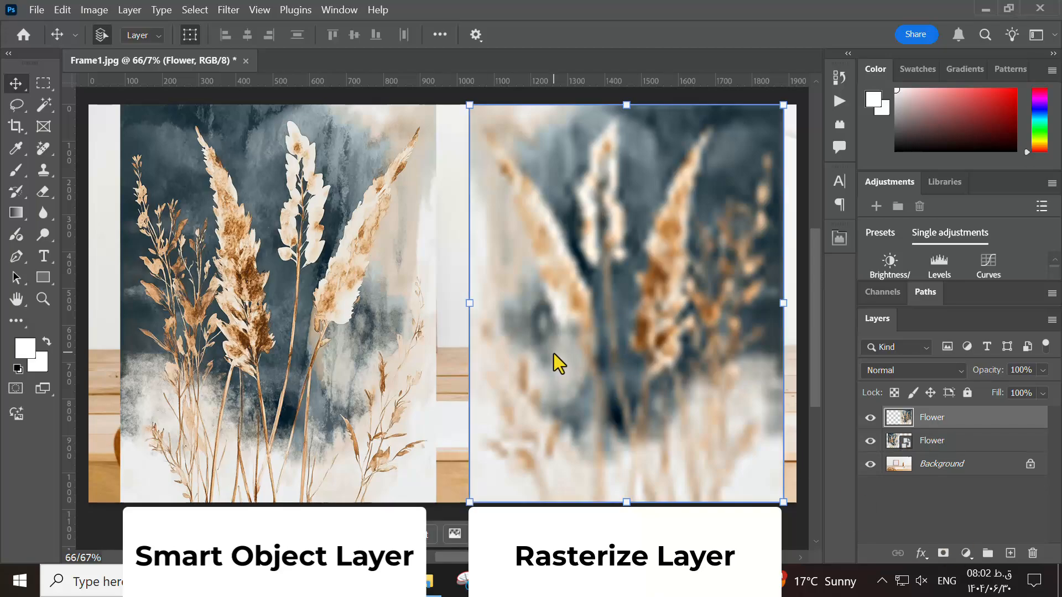
# - Undo the shrinking and enlarging of both flower images
pyautogui.hotkey('ctrl', 'z')
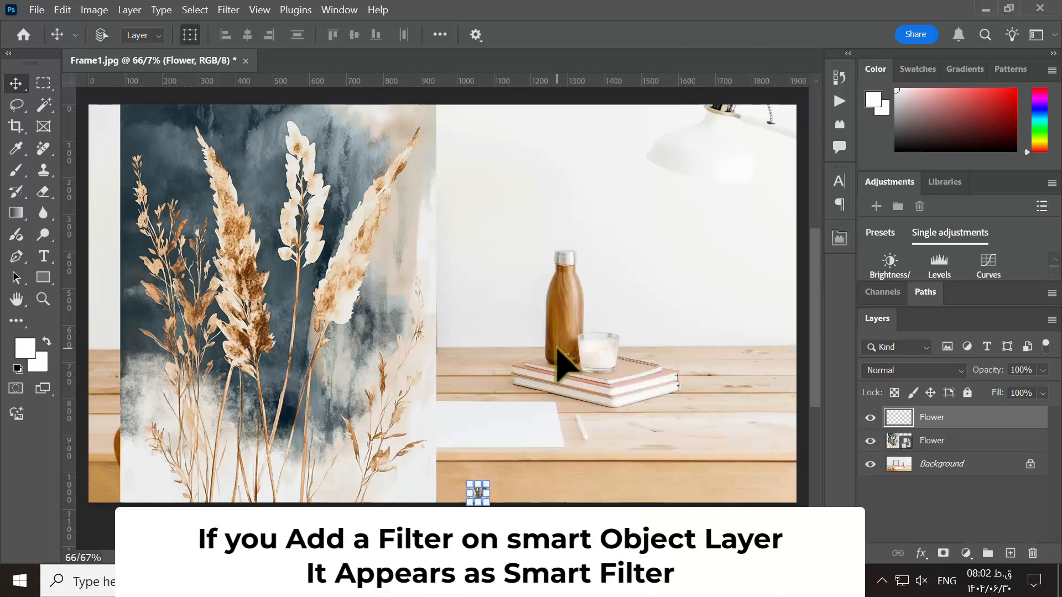
pyautogui.hotkey('ctrl', 'z')
pyautogui.hotkey('ctrl', 'z')
pyautogui.hotkey('ctrl', 'z')
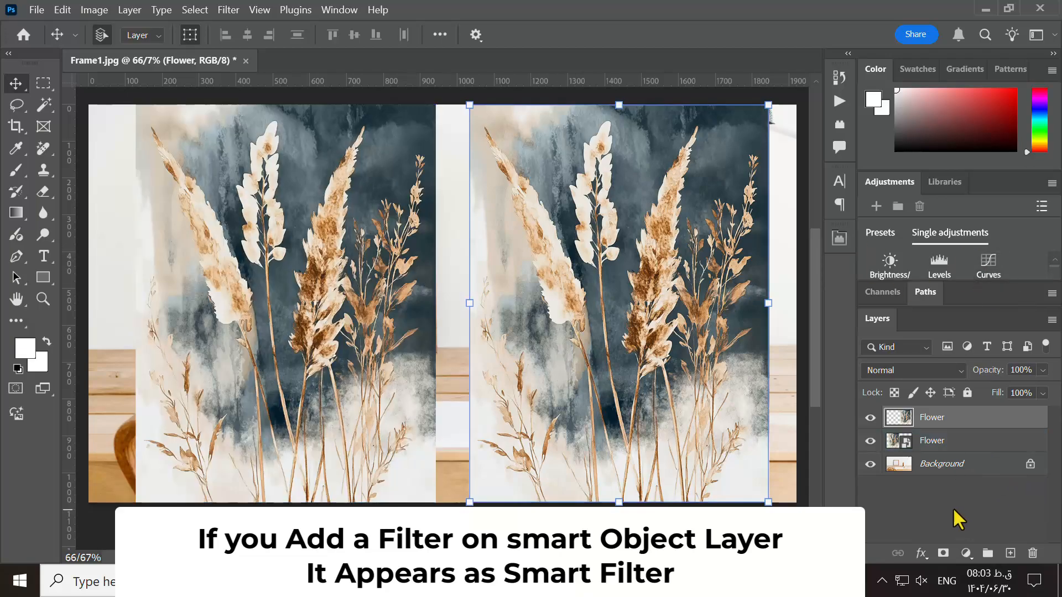
# - Apply a Gaussian Blur with a 10-pixel radius to the lower, smart object Flower layer
pyautogui.click(937, 507)
pyautogui.click(929, 442)
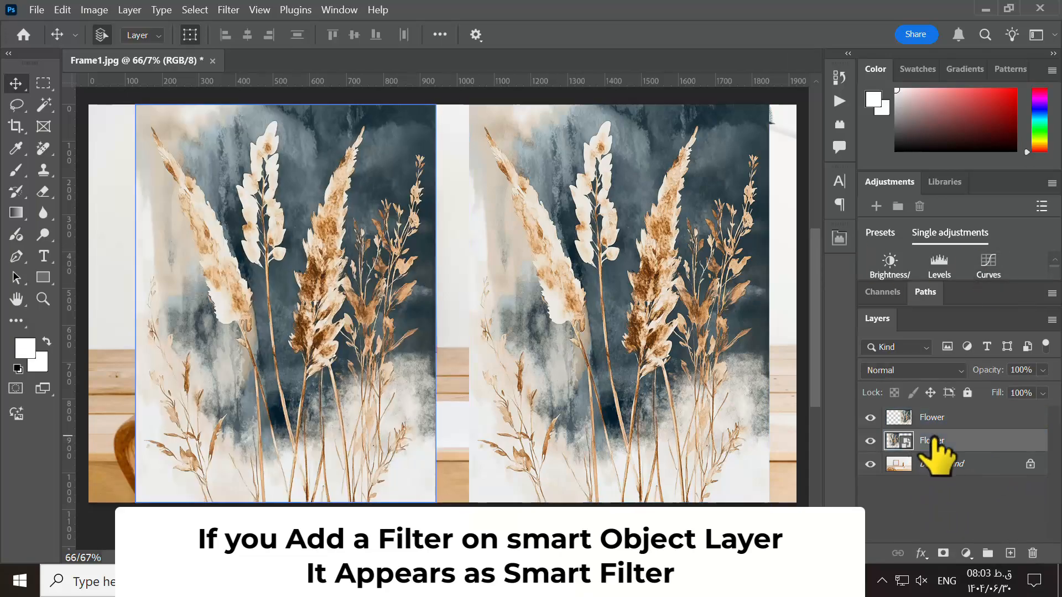
pyautogui.click(229, 10)
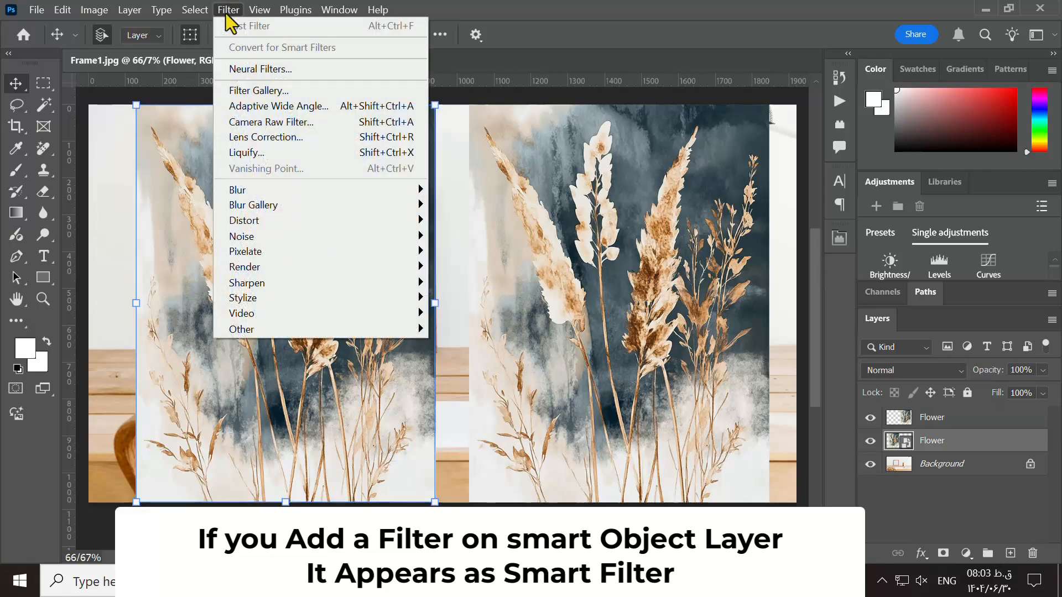
pyautogui.moveTo(284, 188)
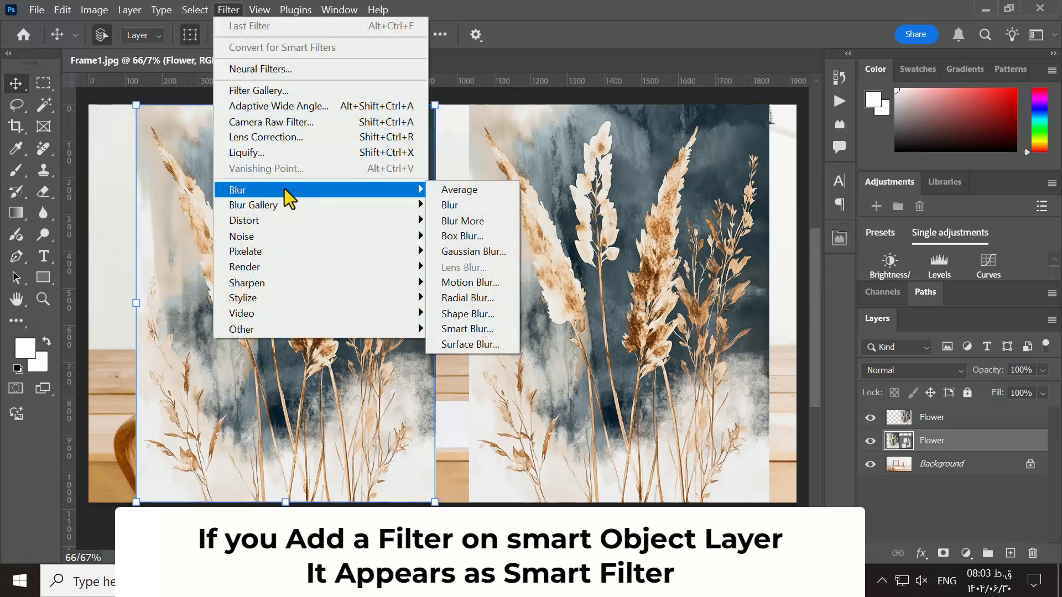
pyautogui.click(452, 251)
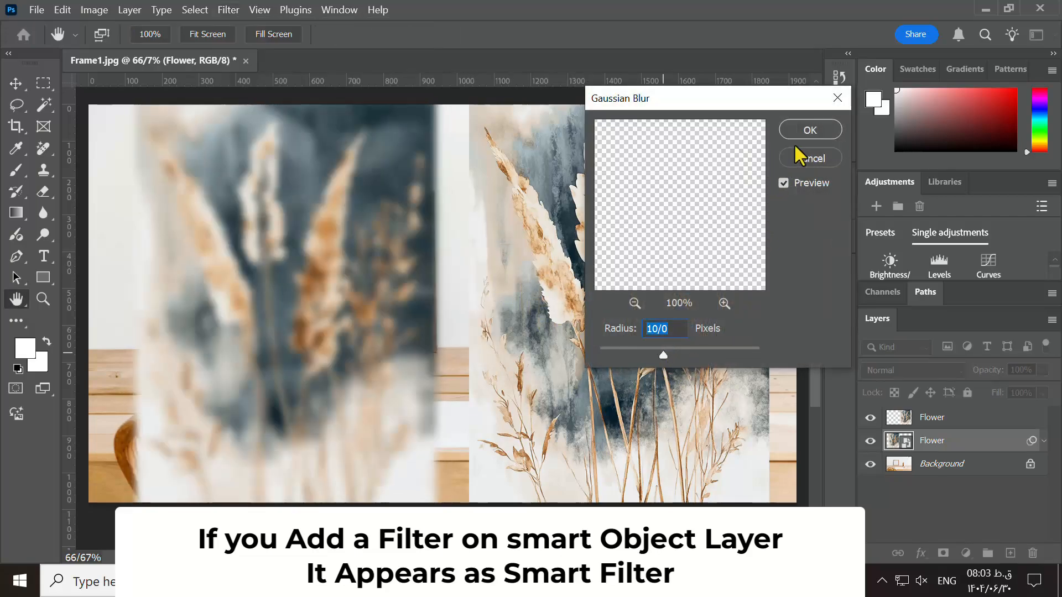
pyautogui.click(798, 128)
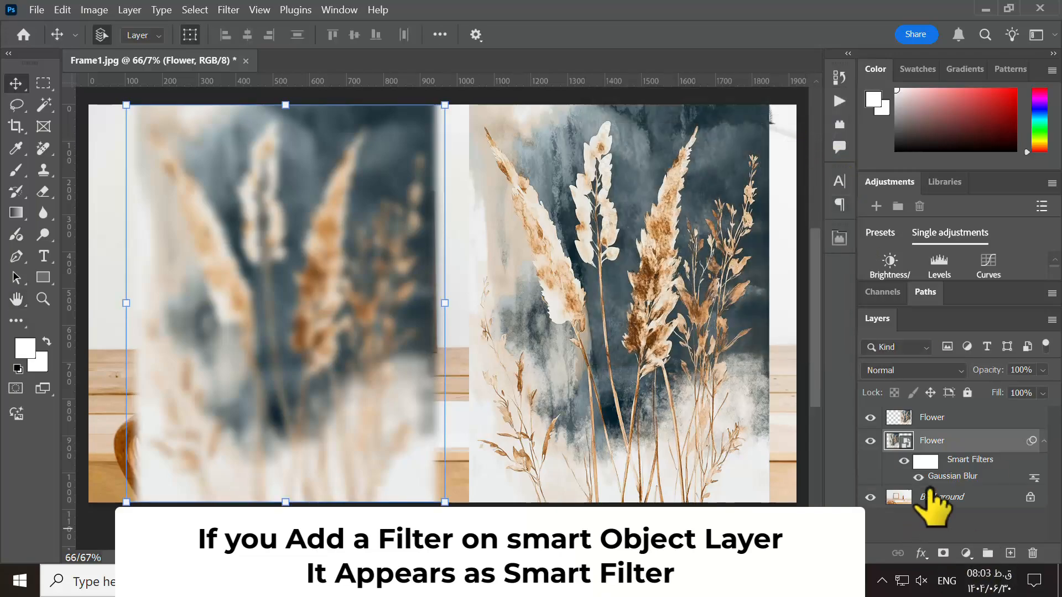
# - Apply the same Gaussian Blur with a 10-pixel radius to the upper, rasterized Flower layer
pyautogui.click(934, 419)
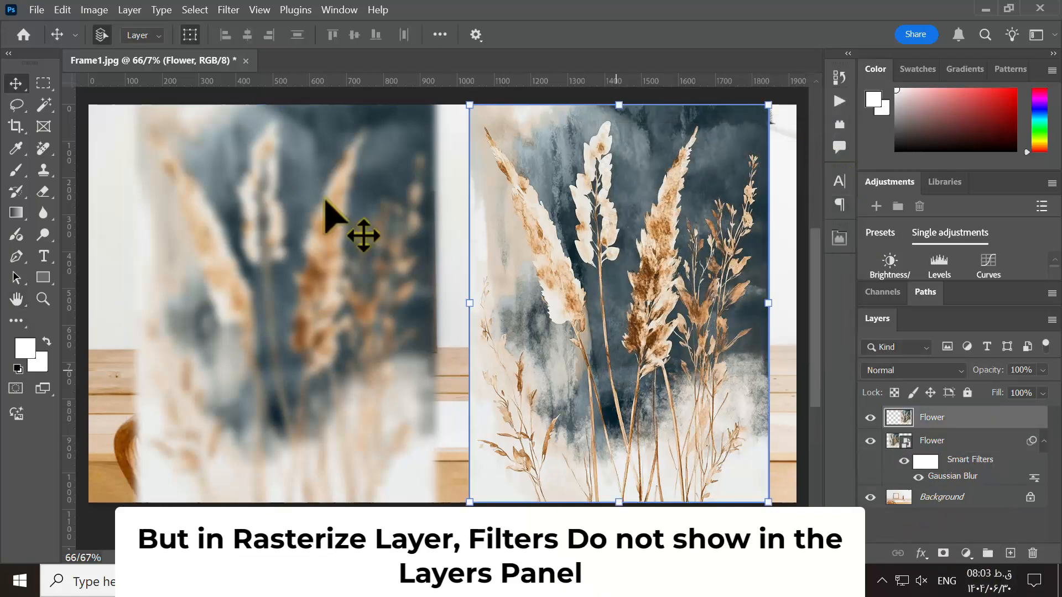
pyautogui.click(228, 10)
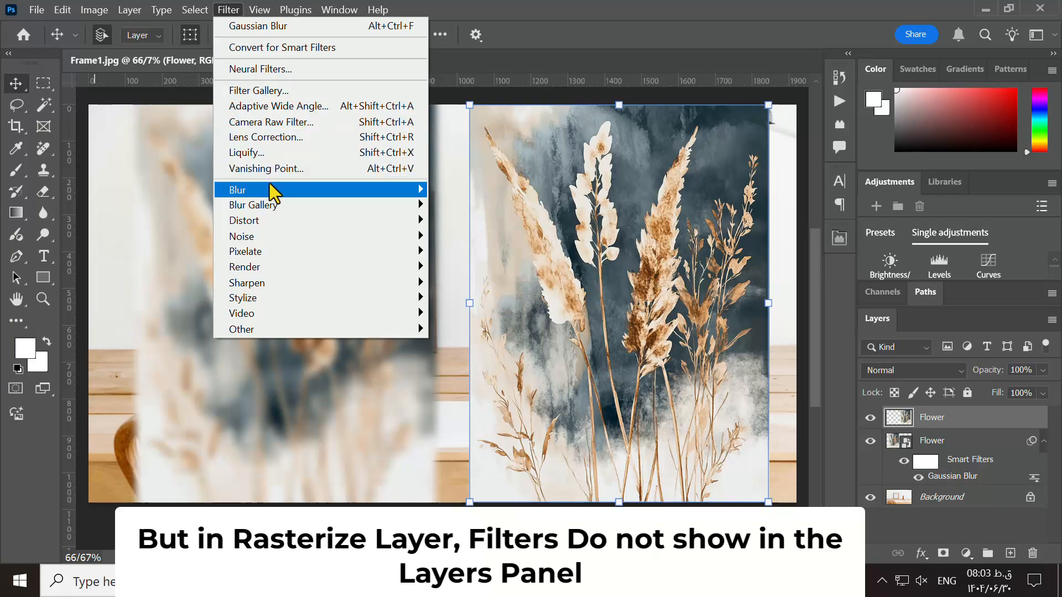
pyautogui.moveTo(275, 186)
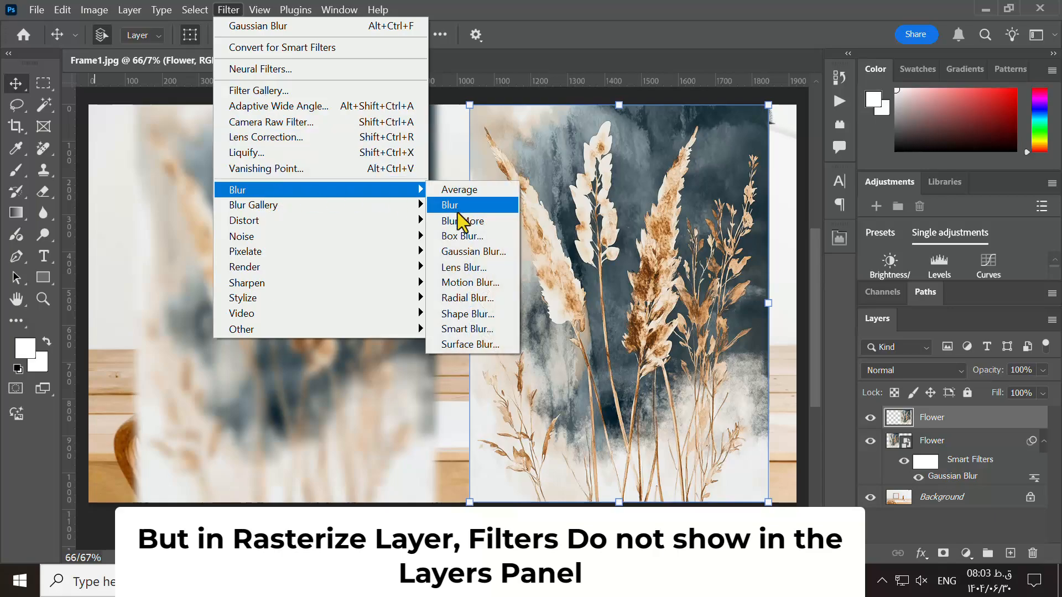
pyautogui.click(460, 252)
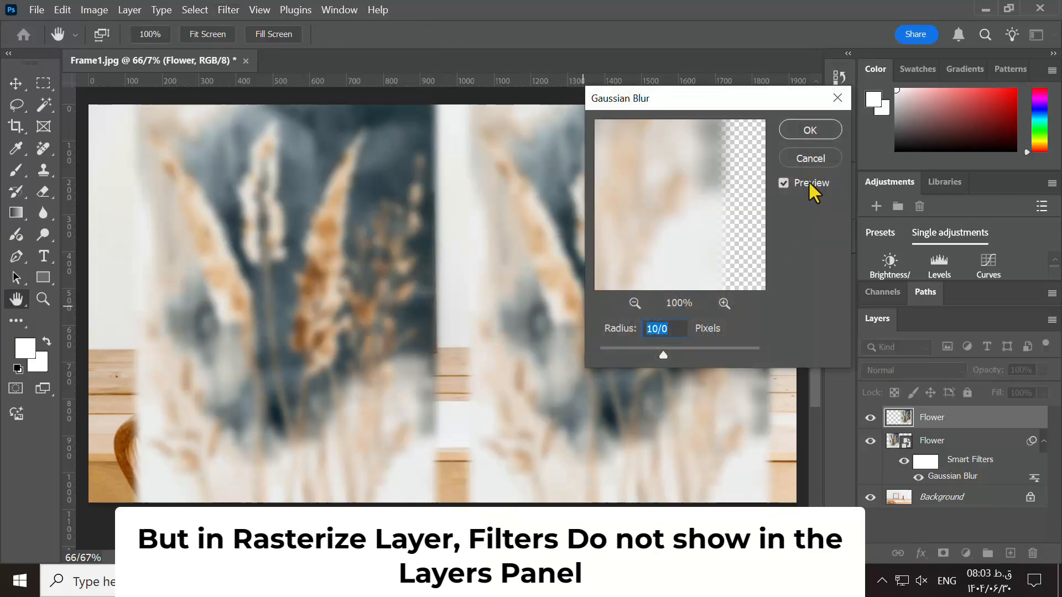
pyautogui.click(809, 129)
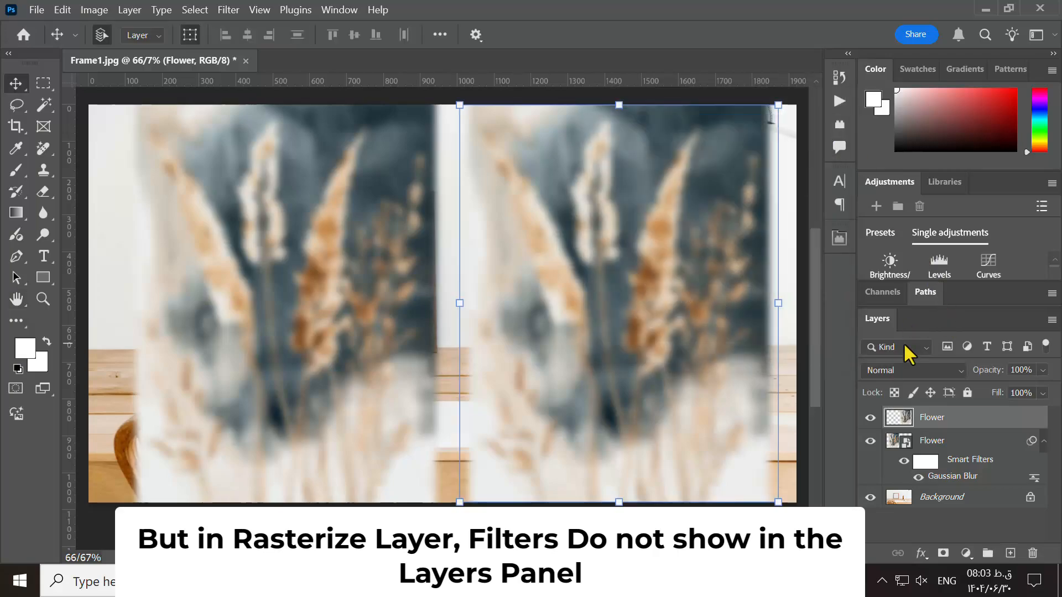
# - Delete the rasterized Flower layer and remove the Gaussian Blur smart filter from the remaining Flower layer
pyautogui.click(941, 461)
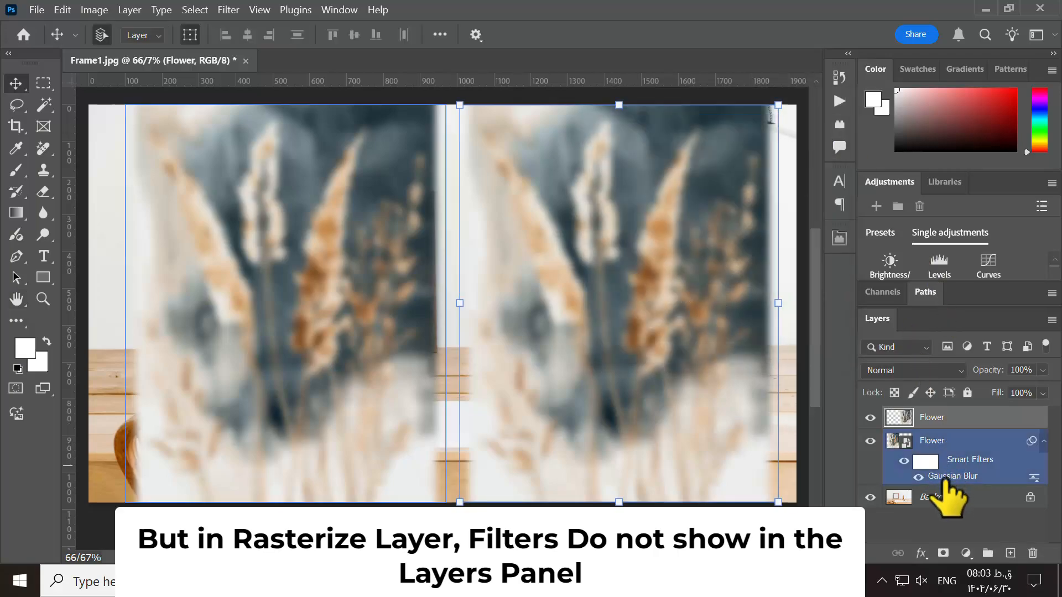
pyautogui.click(954, 418)
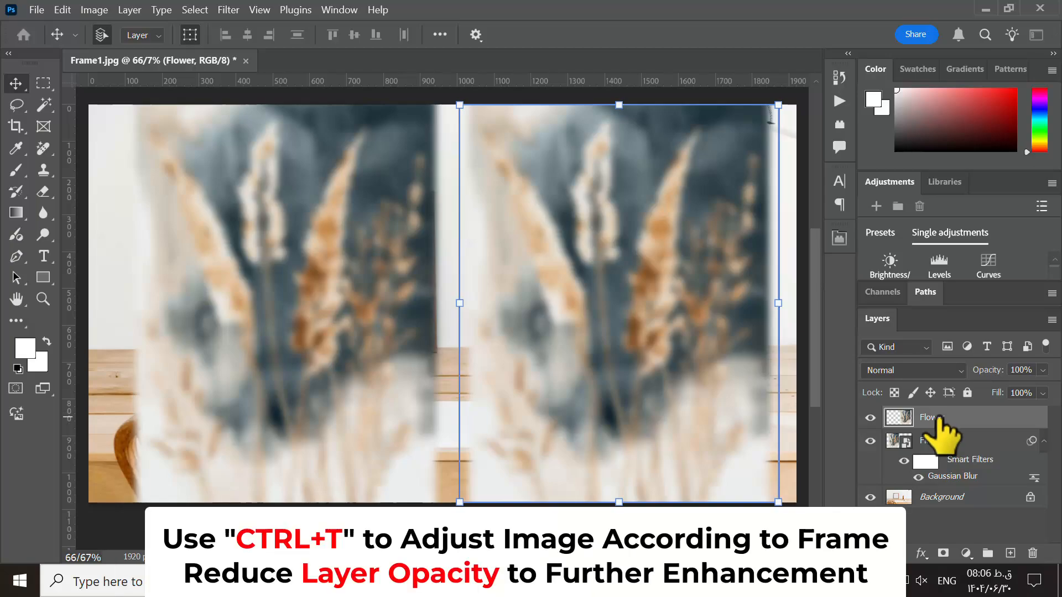
pyautogui.moveTo(945, 429); pyautogui.dragTo(1032, 554)
pyautogui.moveTo(918, 445); pyautogui.dragTo(1032, 553)
# - Move the flower image toward the canvas center and scale it proportionally to about 65.68% with Free Transform
pyautogui.moveTo(261, 251); pyautogui.dragTo(366, 320)
pyautogui.hotkey('ctrl', 't')
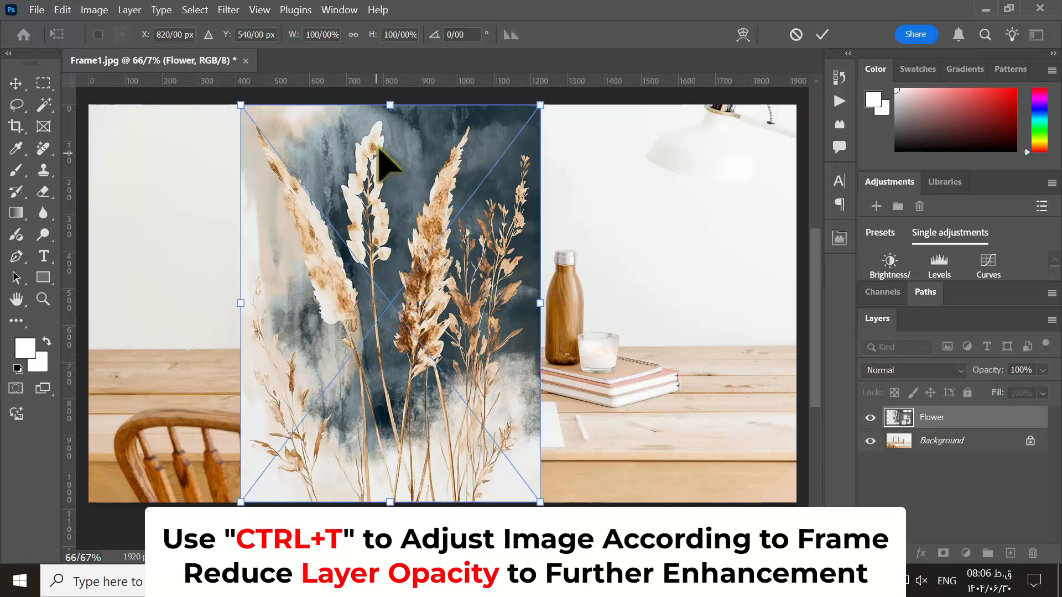
pyautogui.moveTo(541, 106); pyautogui.dragTo(447, 258)
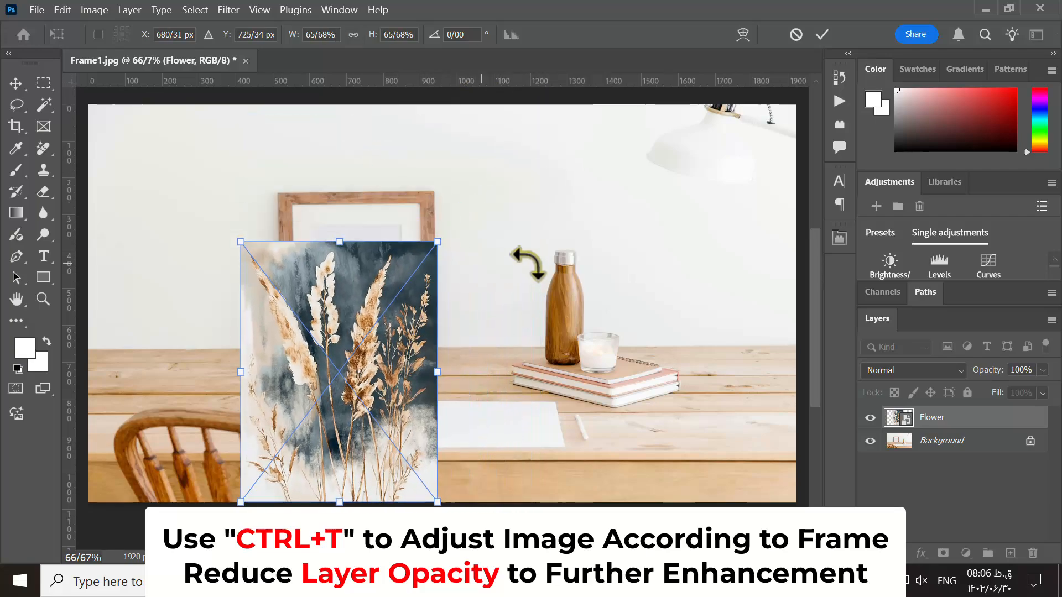
# - Reduce the Flower layer's opacity to 51% and move the image over the wooden picture frame
pyautogui.click(1043, 370)
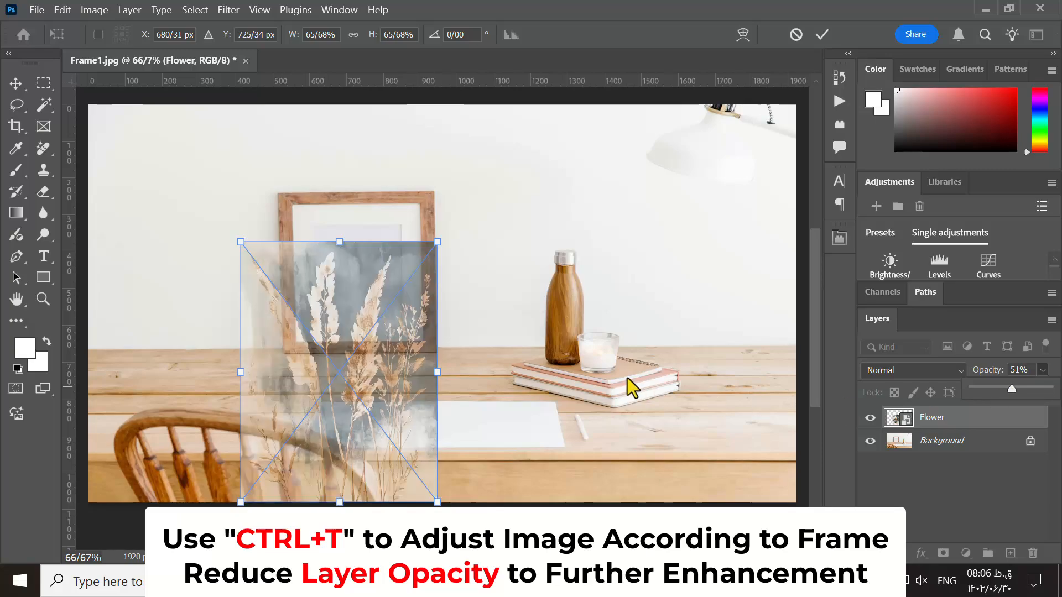
pyautogui.moveTo(368, 424); pyautogui.dragTo(386, 332)
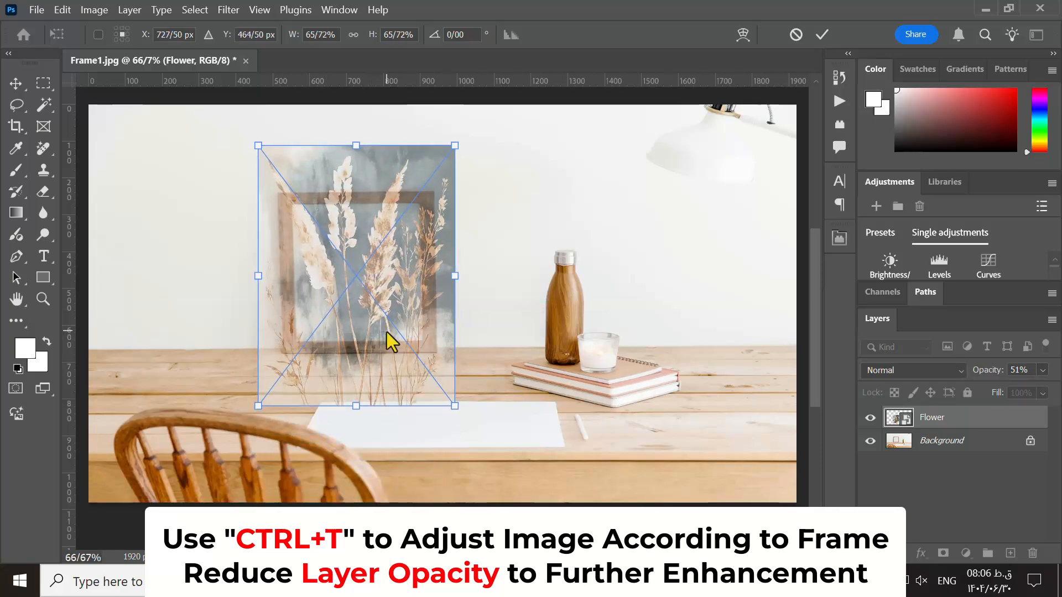
# - Resize the flower image to fit inside the wooden frame, about 45.82% wide and 39.54% high
pyautogui.moveTo(456, 143); pyautogui.dragTo(430, 180)
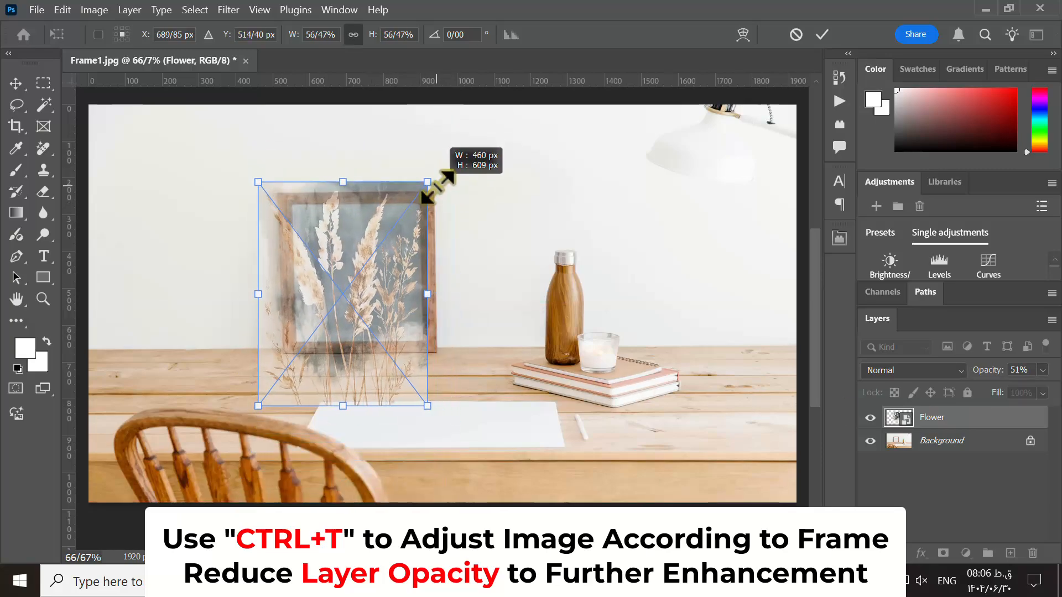
pyautogui.moveTo(258, 407); pyautogui.dragTo(280, 360)
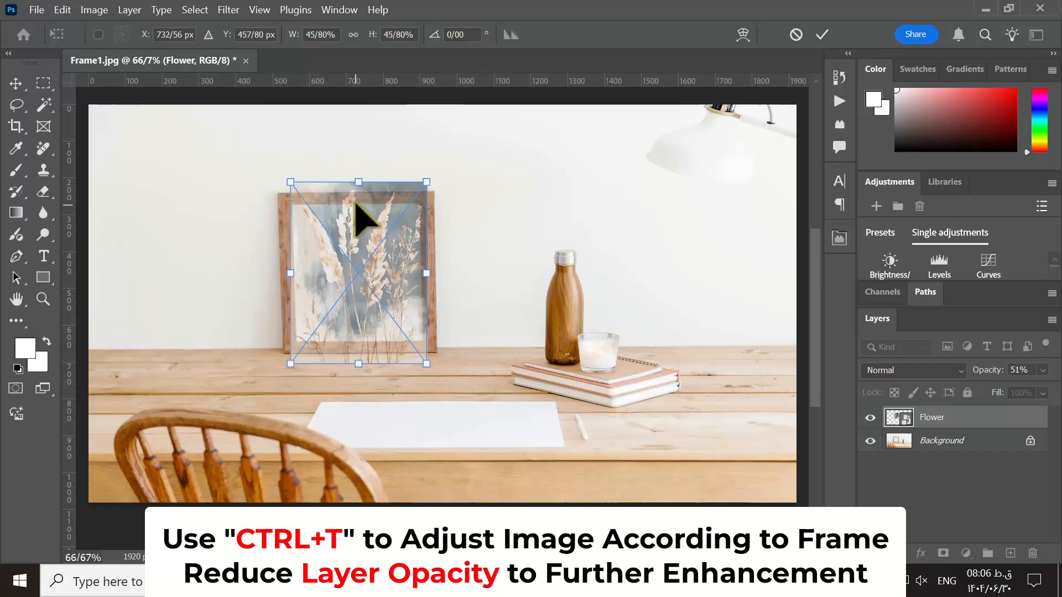
pyautogui.moveTo(359, 182); pyautogui.dragTo(363, 196)
pyautogui.moveTo(363, 363); pyautogui.dragTo(359, 312)
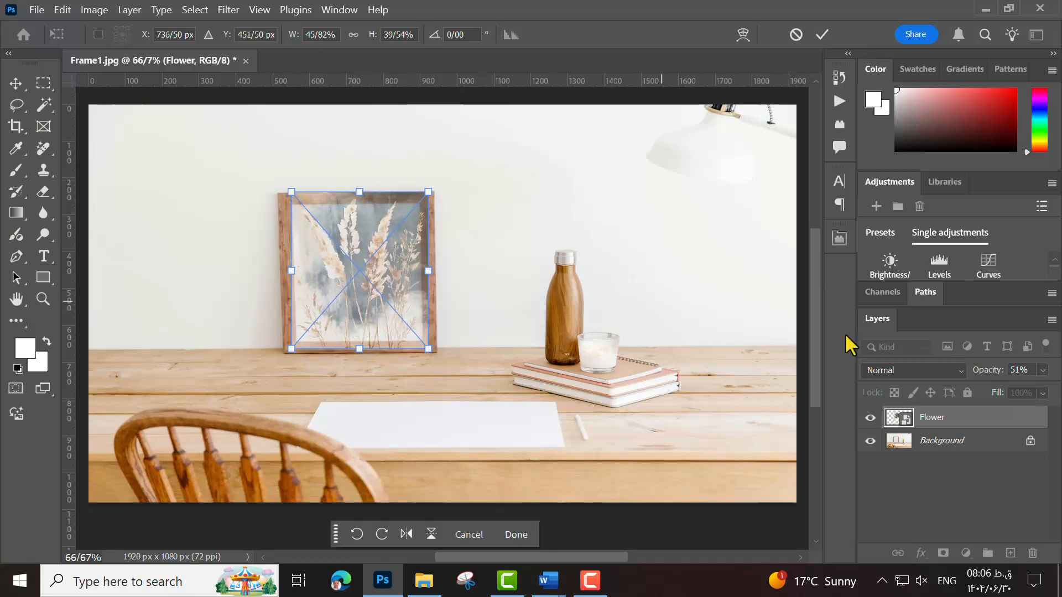
# - Apply the flower image's transform and raise the Flower layer's opacity to 100%
pyautogui.click(984, 422)
pyautogui.click(1042, 370)
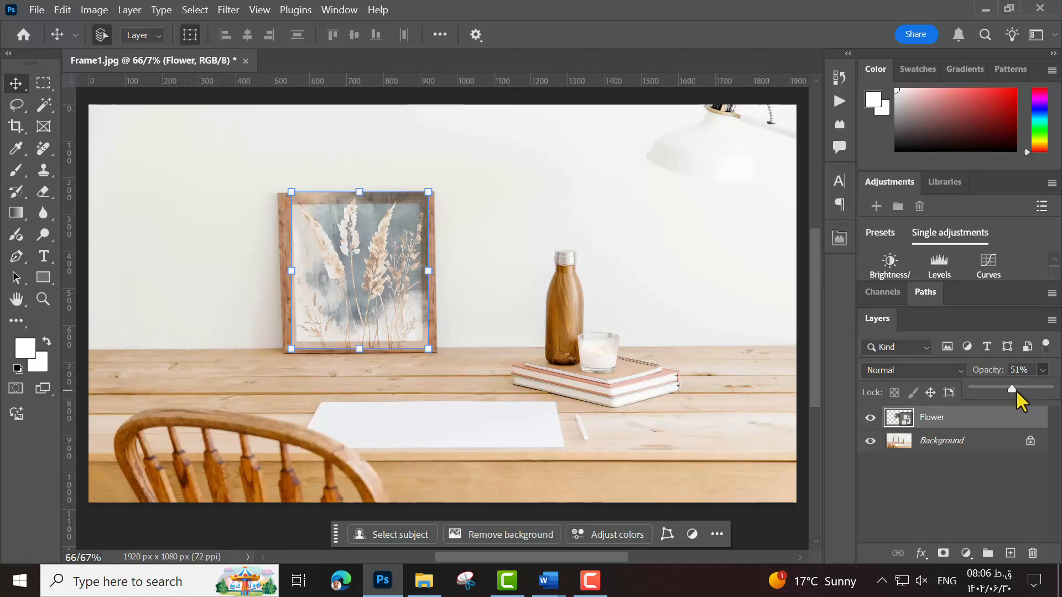
pyautogui.moveTo(1014, 390); pyautogui.dragTo(1052, 390)
pyautogui.click(911, 476)
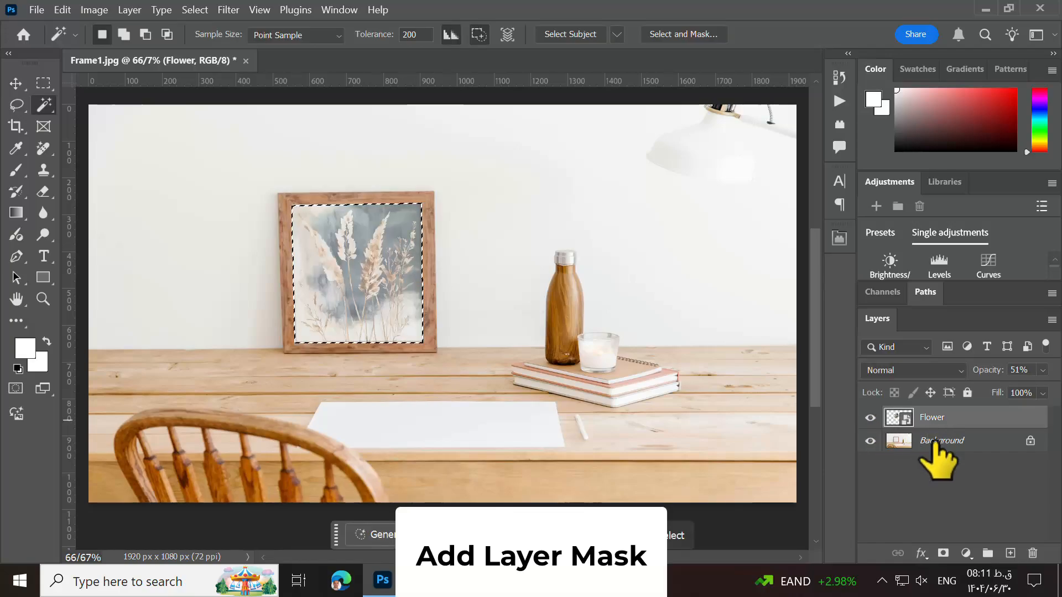
# - Mask the Flower layer to the selected opening of the wooden frame and set its opacity to 100%
pyautogui.click(943, 553)
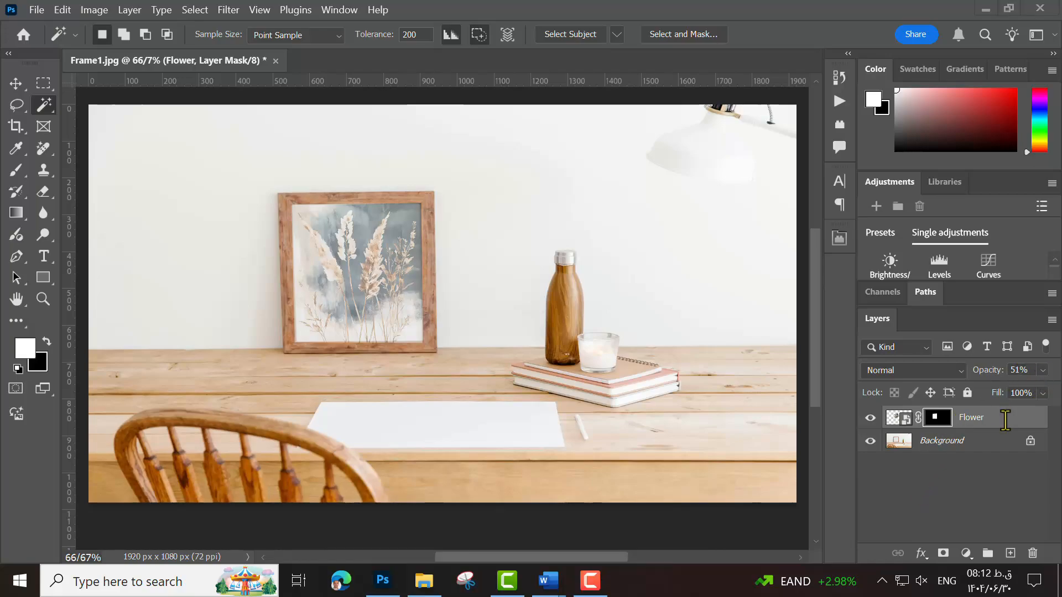
pyautogui.click(1043, 370)
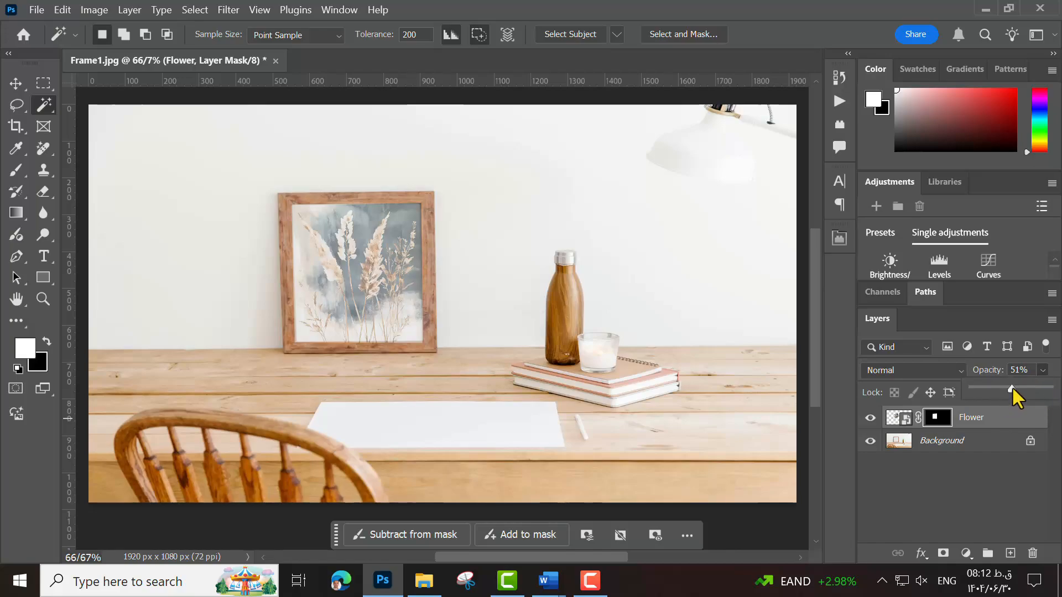
pyautogui.click(974, 473)
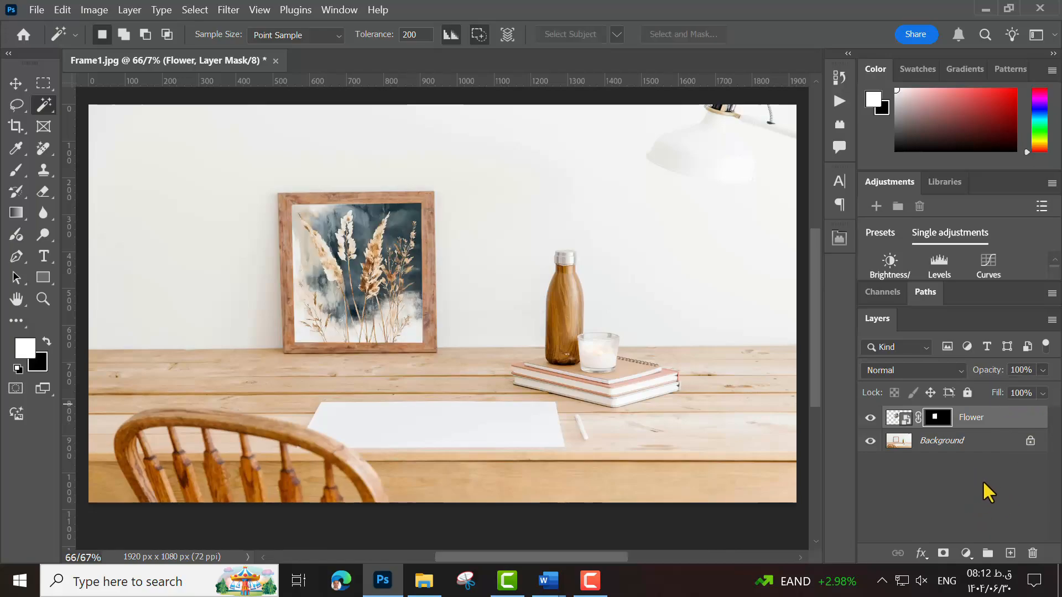
# - Load the Flower mask as a selection, hide the Flower layer, and copy the selected frame interior from Background to a new layer
pyautogui.click(1003, 420)
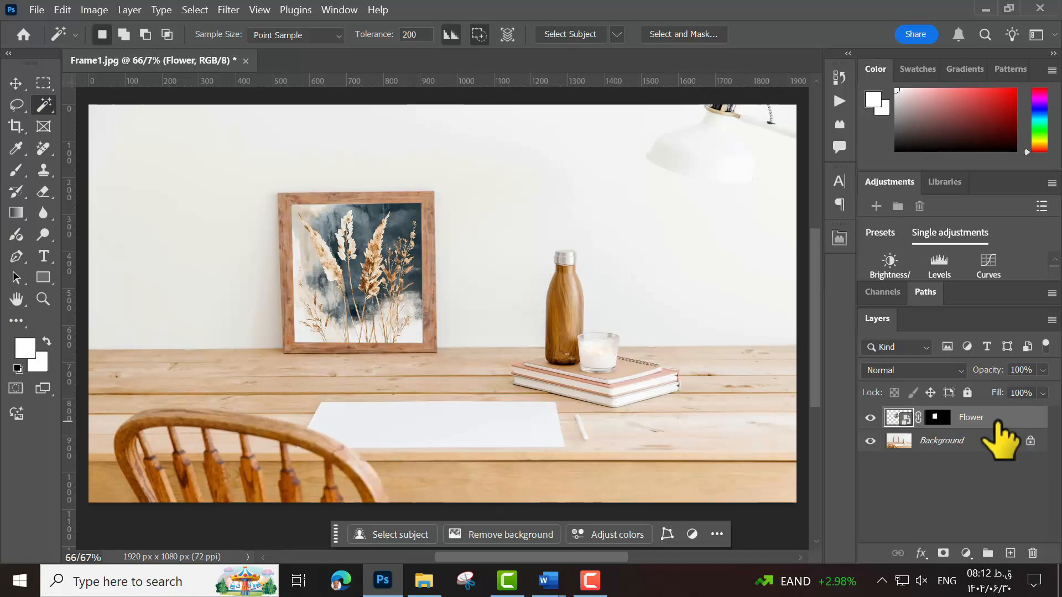
pyautogui.keyDown('ctrl'); pyautogui.click(938, 417); pyautogui.keyUp('ctrl')
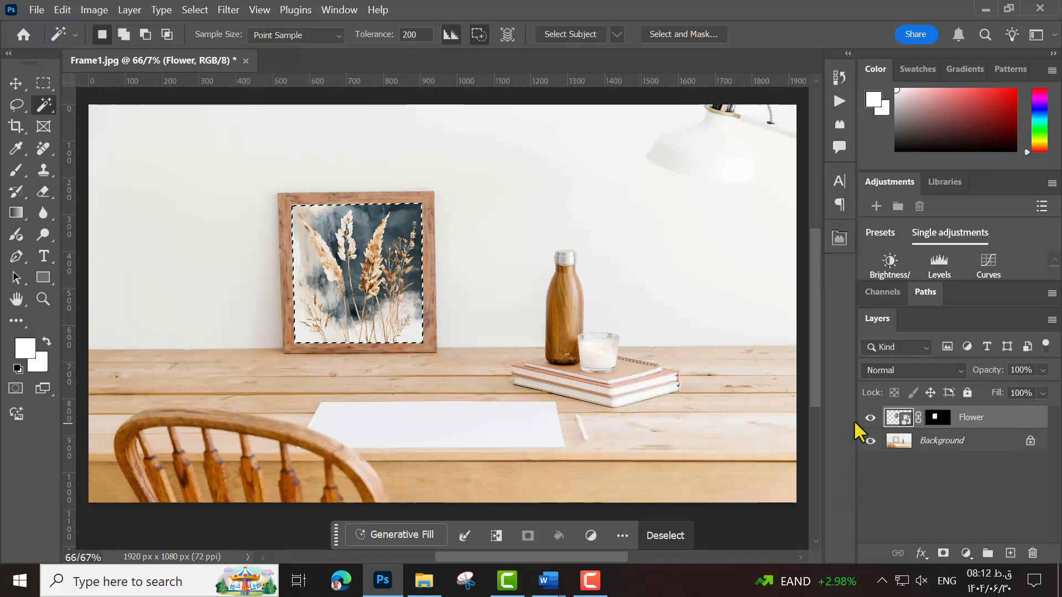
pyautogui.click(870, 418)
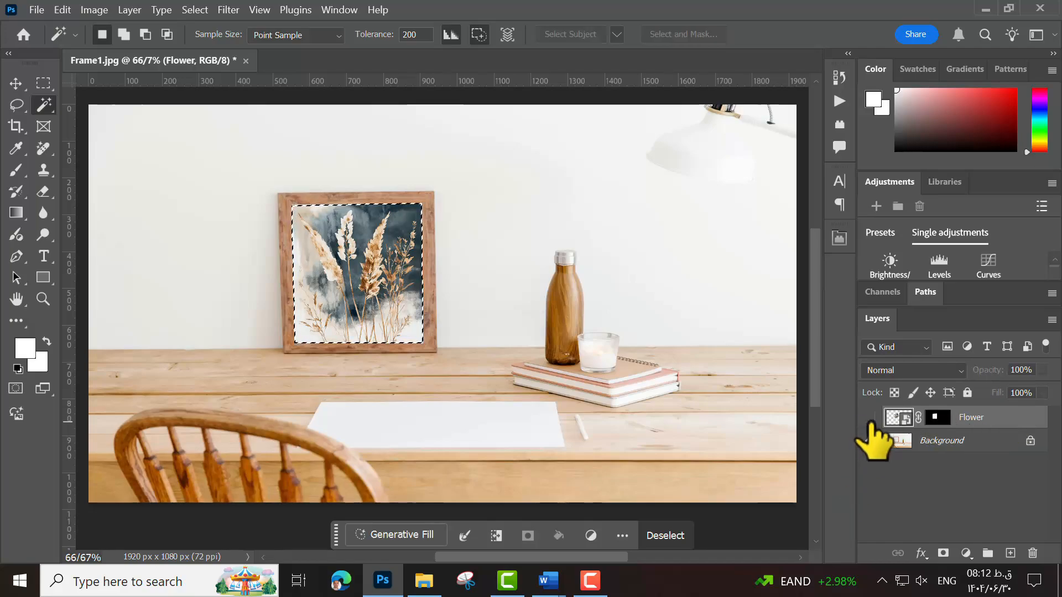
pyautogui.click(953, 443)
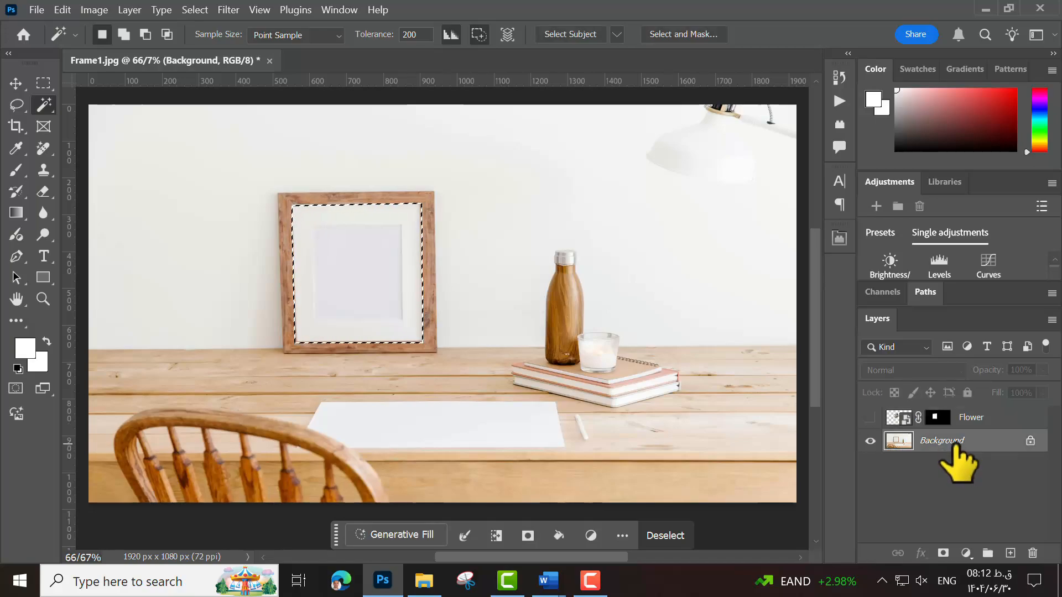
pyautogui.hotkey('ctrl', 'j')
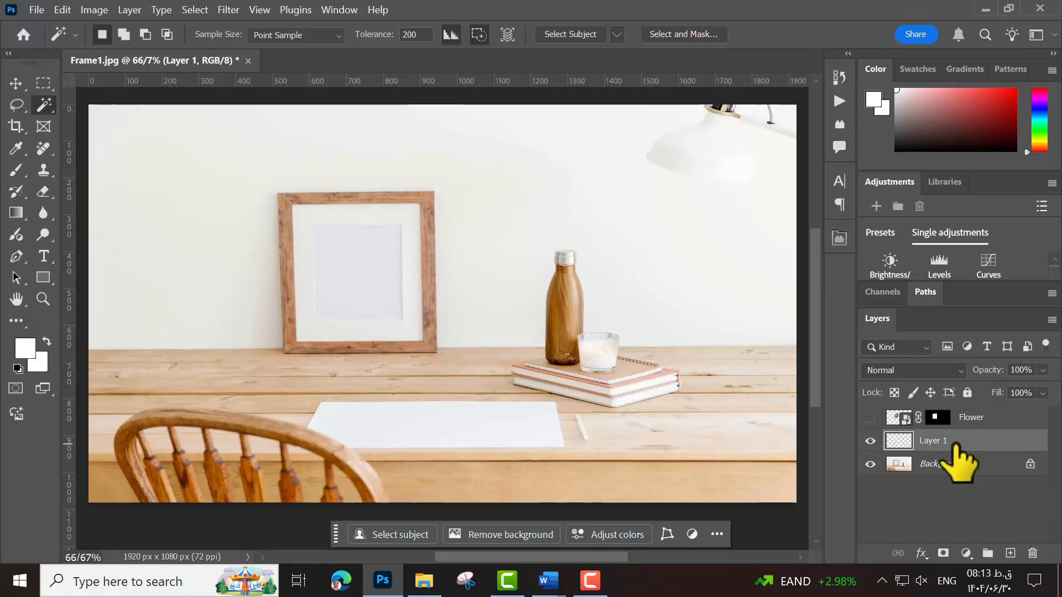
# - Place the copied frame-interior layer above Flower with Multiply blending, and show the Flower layer again
pyautogui.moveTo(955, 445); pyautogui.dragTo(987, 407)
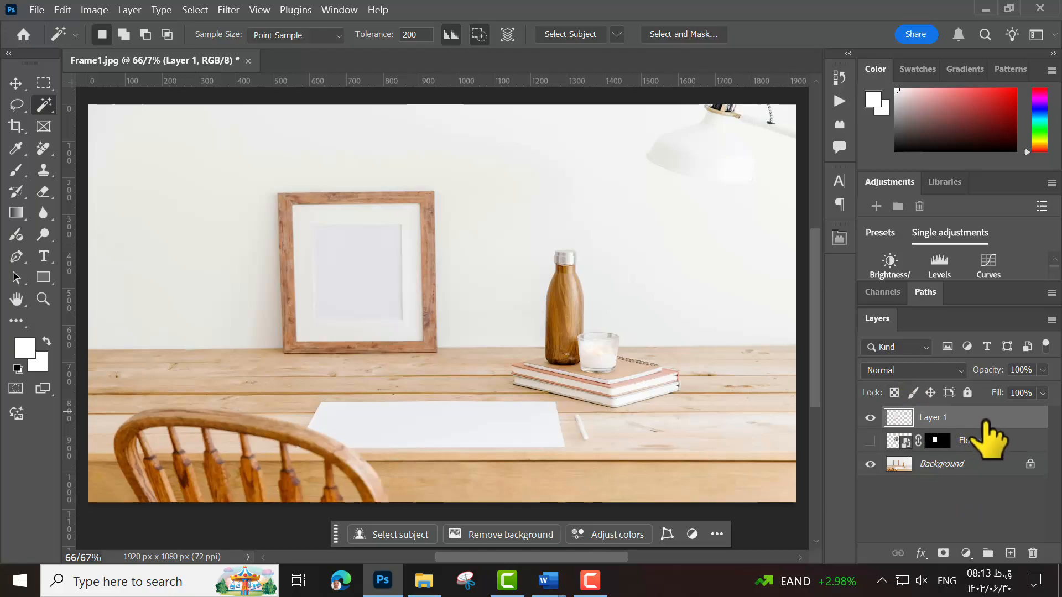
pyautogui.click(964, 369)
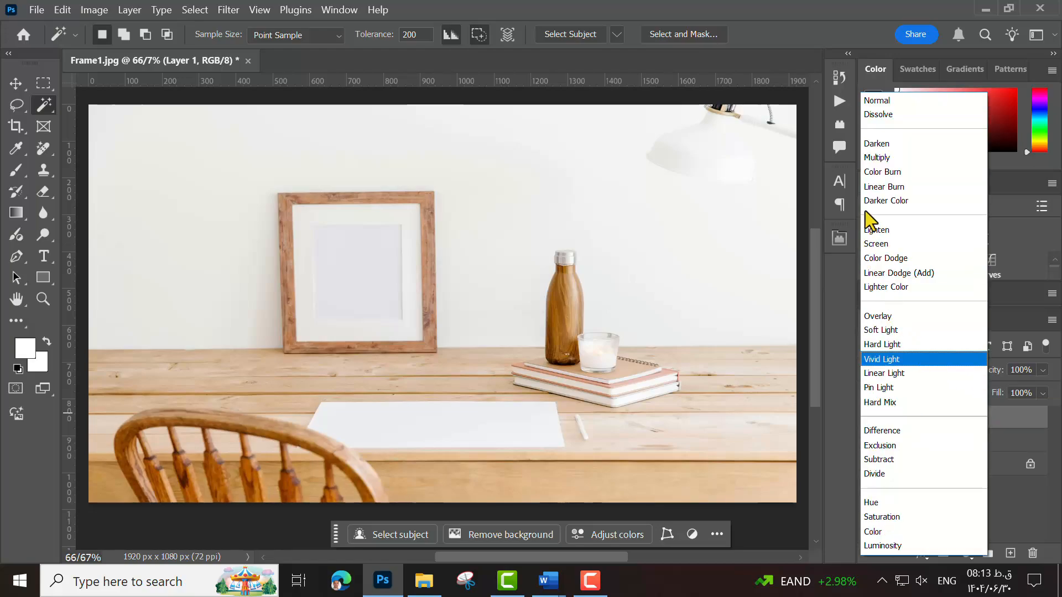
pyautogui.click(878, 159)
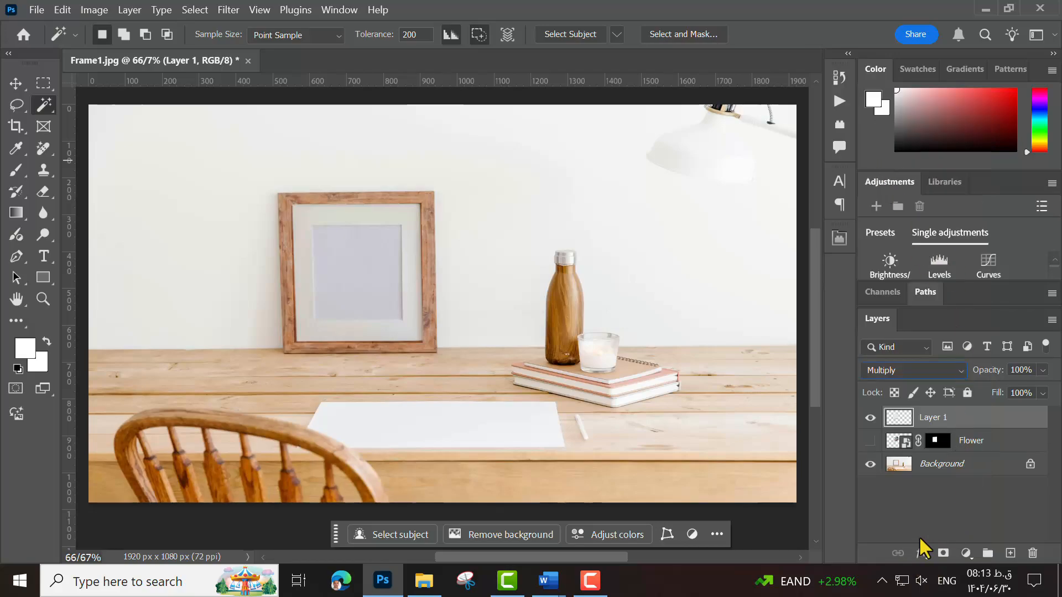
pyautogui.click(871, 440)
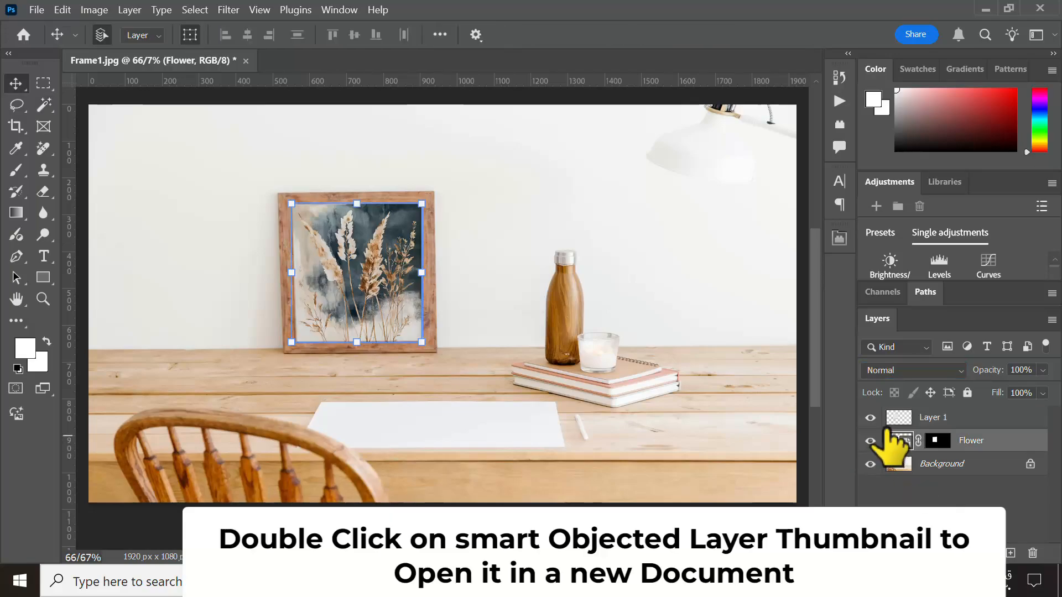
# - Open the Flower smart object's contents as a separate document and deselect its image layer
pyautogui.doubleClick(896, 441)
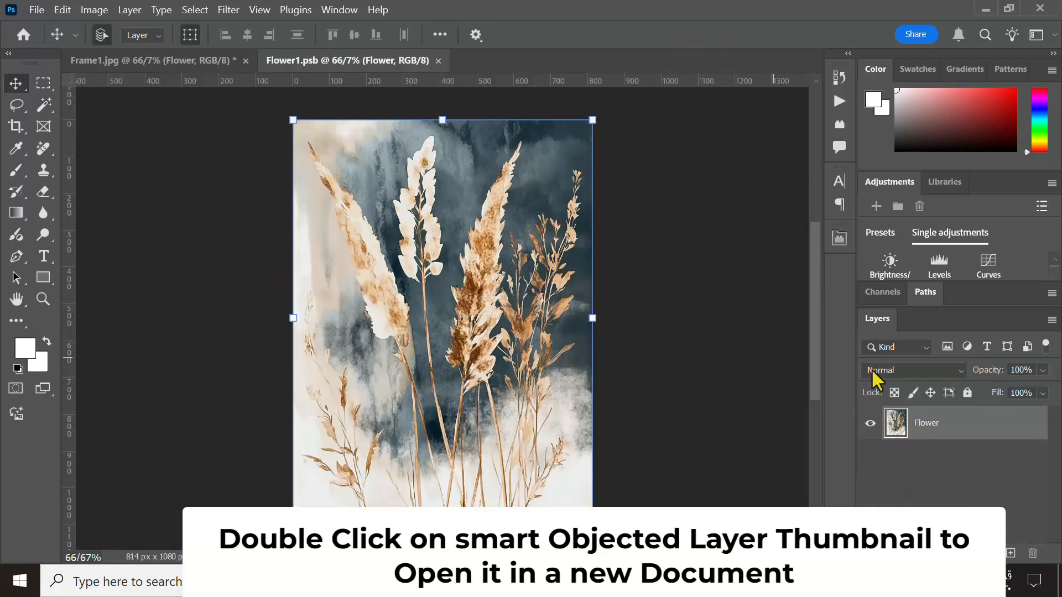
pyautogui.click(723, 292)
pyautogui.click(486, 332)
pyautogui.click(193, 348)
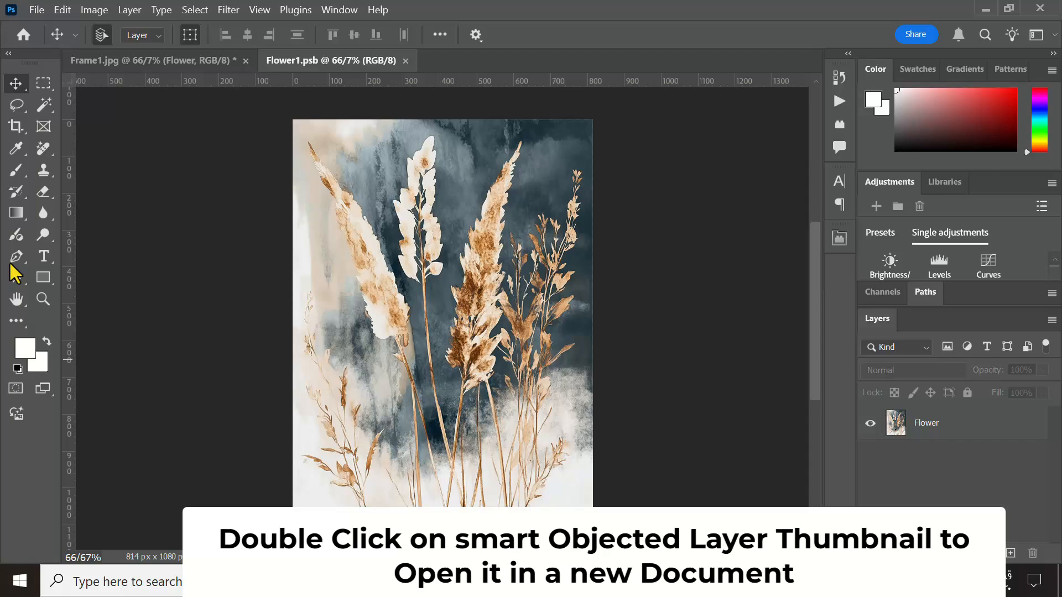
# - Add the horizontal text FLOWER in blue 75 pt Arial Bold over the upper part of the flower image
pyautogui.click(45, 257)
pyautogui.rightClick(45, 258)
pyautogui.click(102, 256)
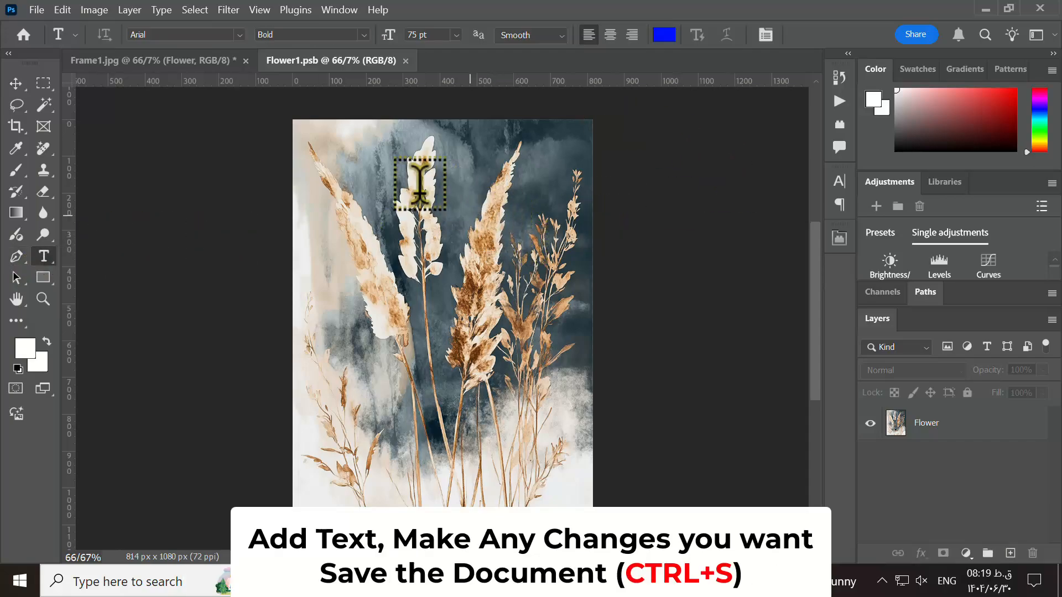
pyautogui.click(453, 209)
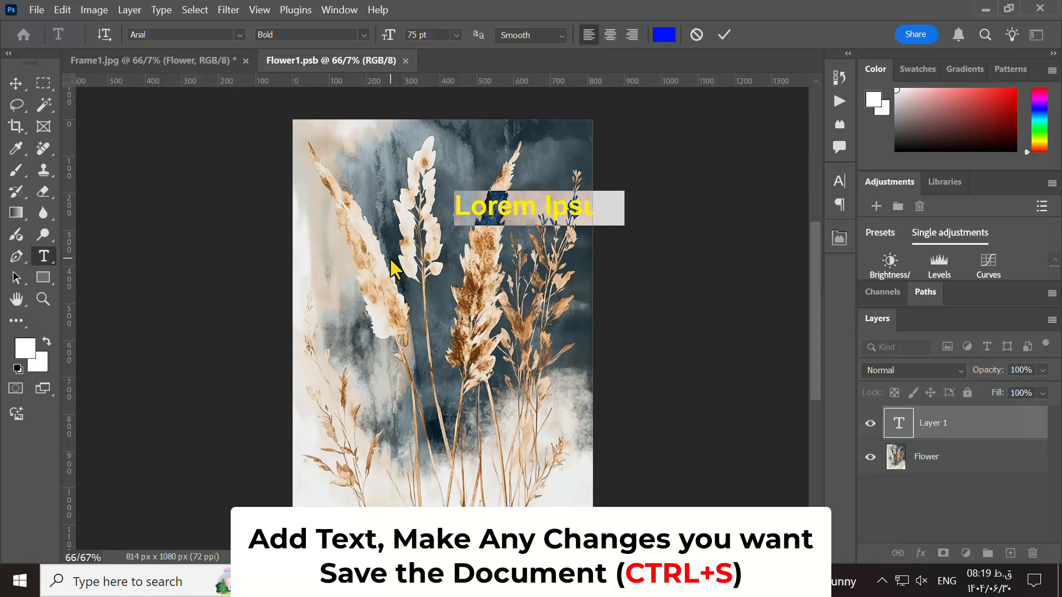
pyautogui.write('FLOWER')
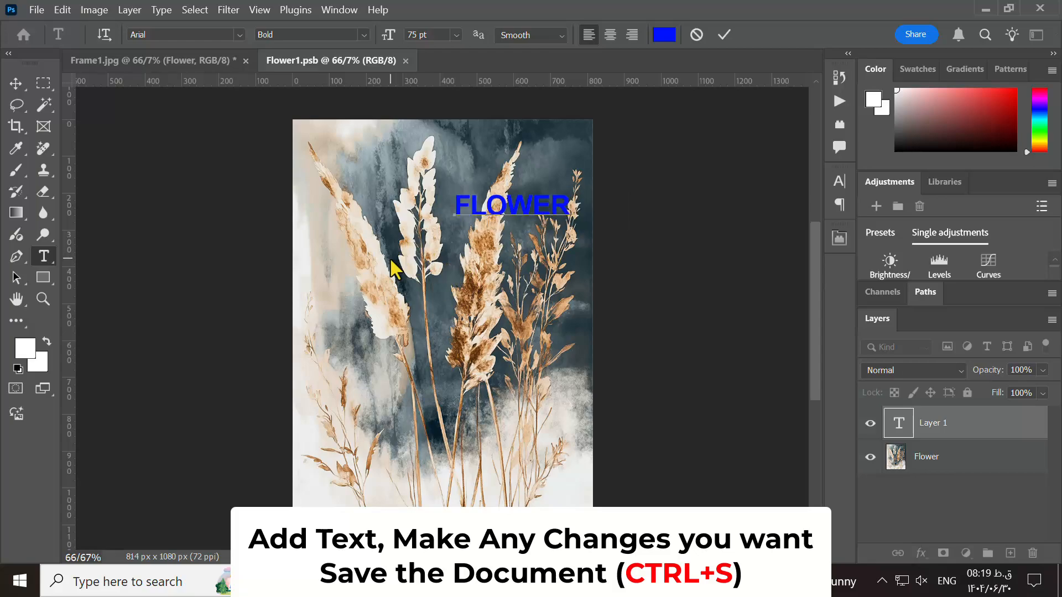
pyautogui.click(724, 34)
# - Enlarge the FLOWER text to about 165.94 pt and center it horizontally across the stems in the image's lower half
pyautogui.hotkey('ctrl', 't')
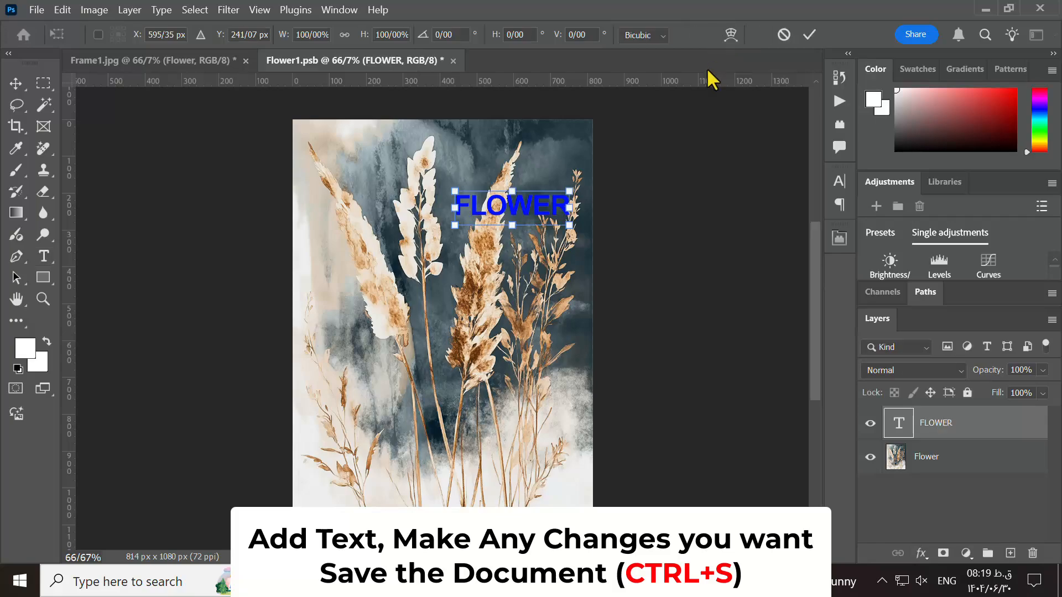
pyautogui.moveTo(524, 202); pyautogui.dragTo(446, 410)
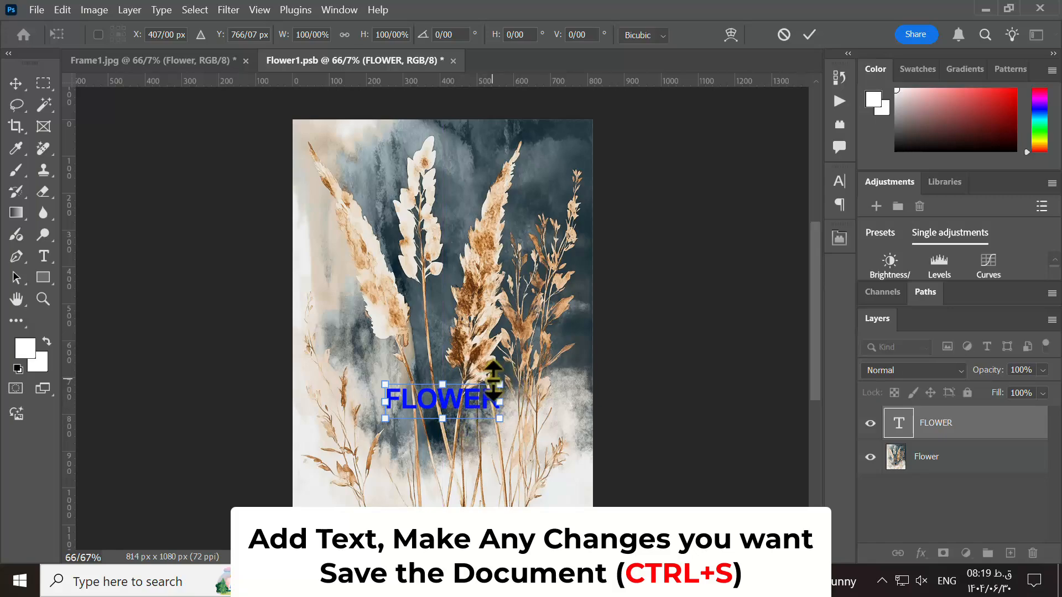
pyautogui.moveTo(500, 383); pyautogui.dragTo(556, 313)
pyautogui.moveTo(386, 418); pyautogui.dragTo(314, 439)
pyautogui.moveTo(407, 412); pyautogui.dragTo(404, 399)
pyautogui.press('Return')
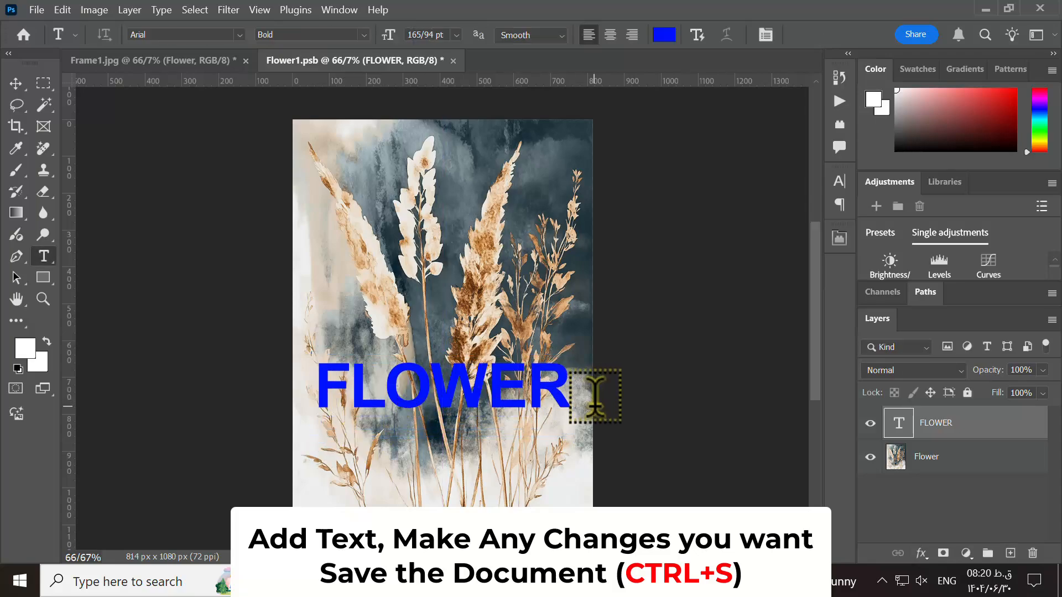
# - Save the smart object's contents, check the framed picture in Frame1.jpg, and return to Flower1.psb
pyautogui.hotkey('ctrl', 's')
pyautogui.click(137, 62)
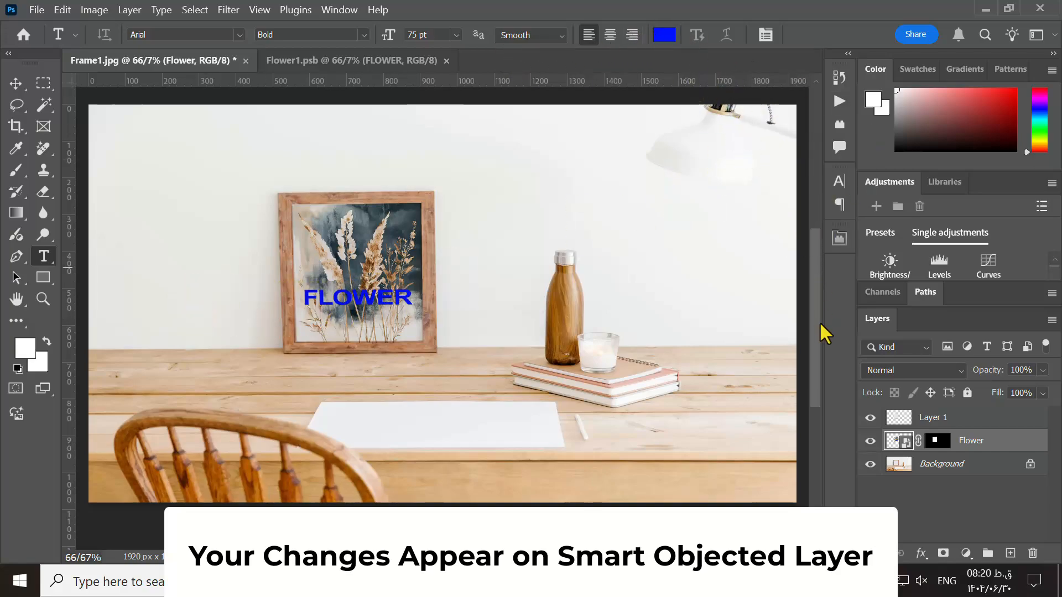
pyautogui.click(336, 64)
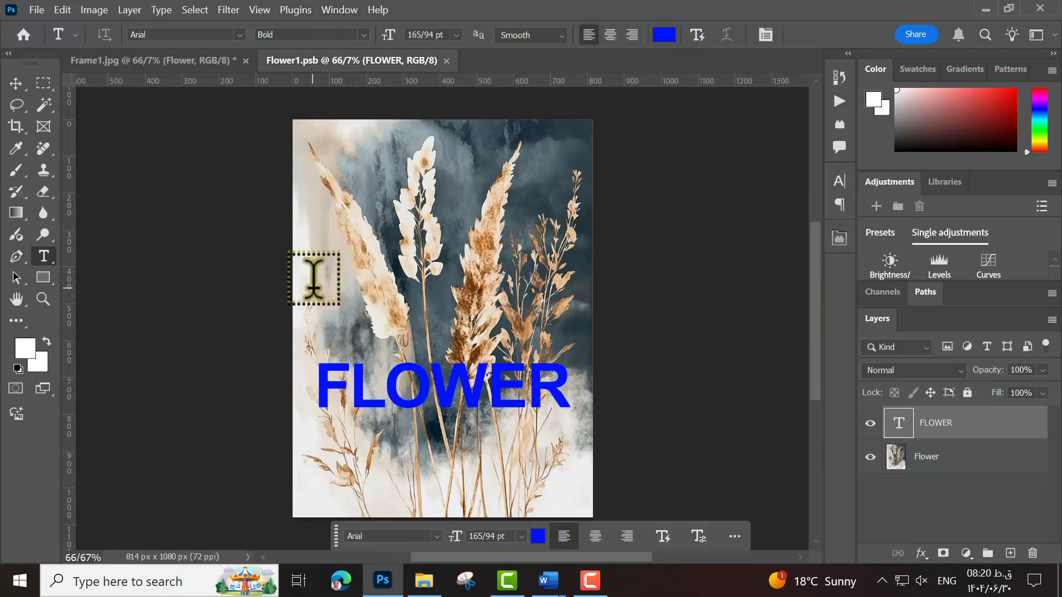
# - Recolor the FLOWER text to the cream tone e8ddcd sampled from the pale grass plume
pyautogui.hotkey('ctrl', 't')
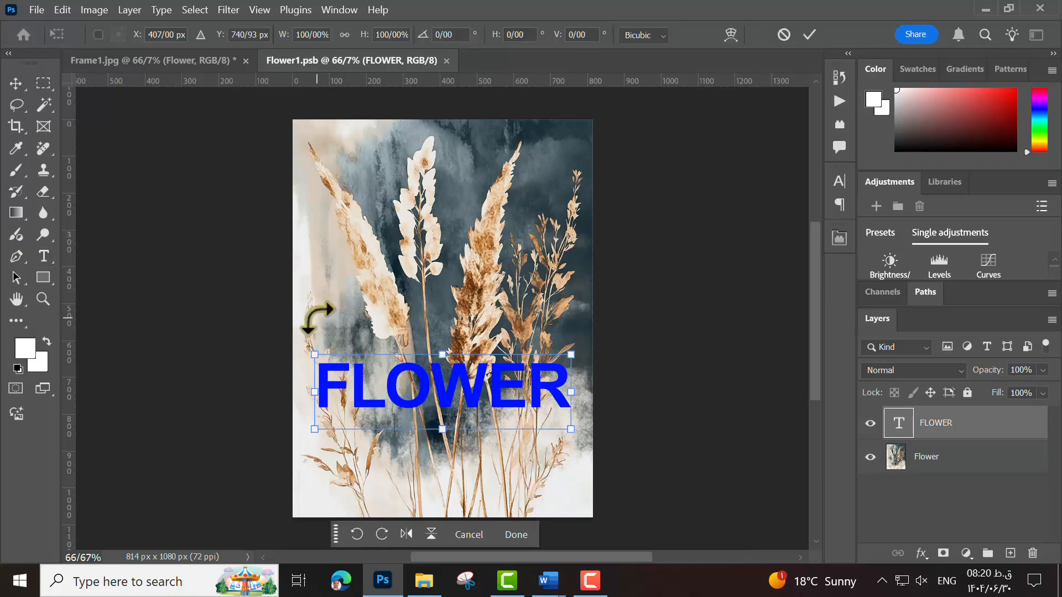
pyautogui.click(809, 34)
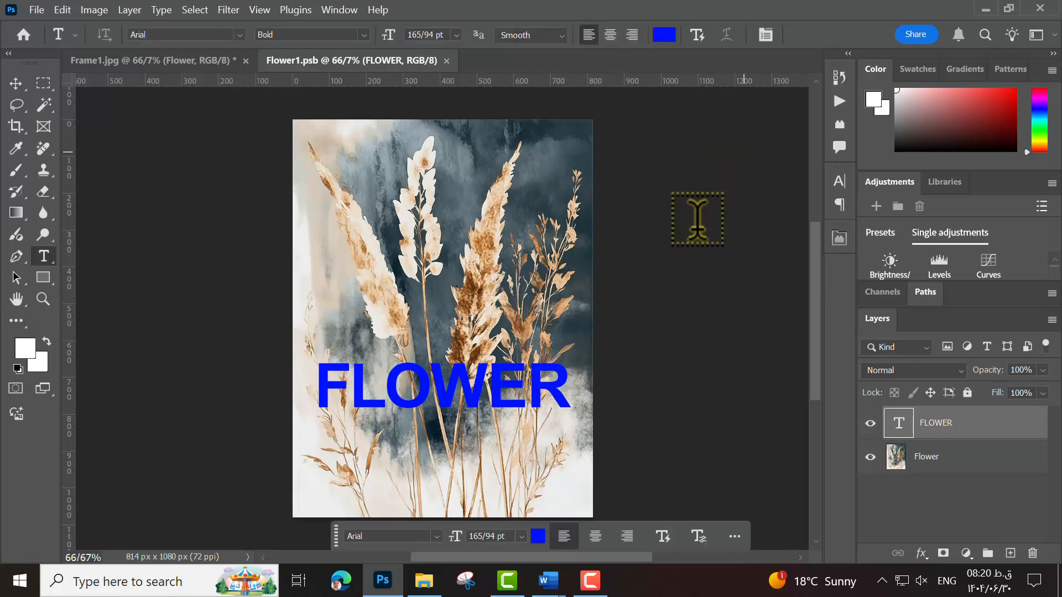
pyautogui.doubleClick(440, 381)
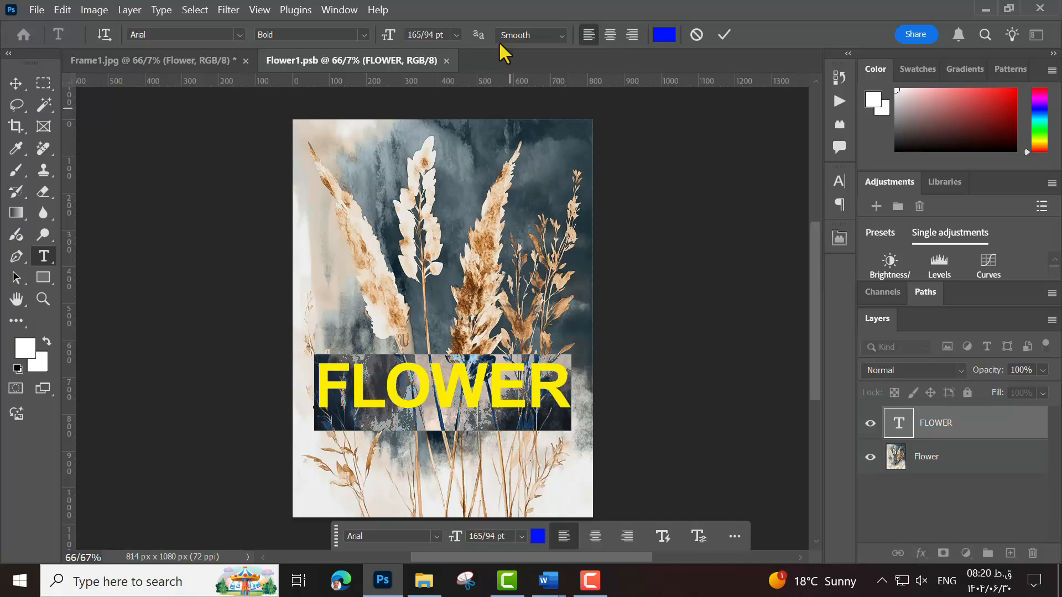
pyautogui.click(663, 34)
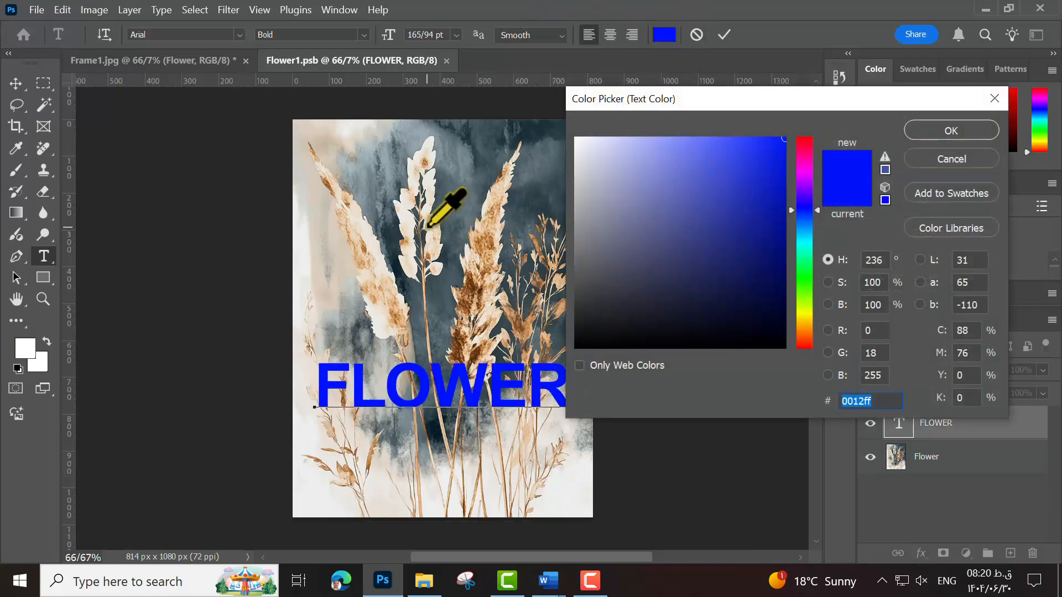
pyautogui.click(431, 225)
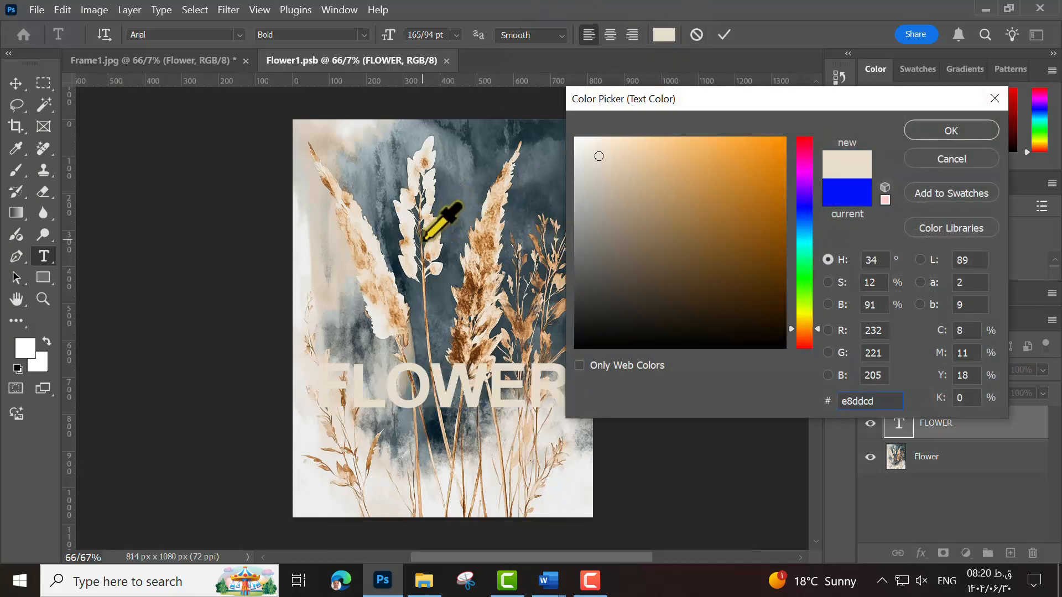
pyautogui.click(940, 131)
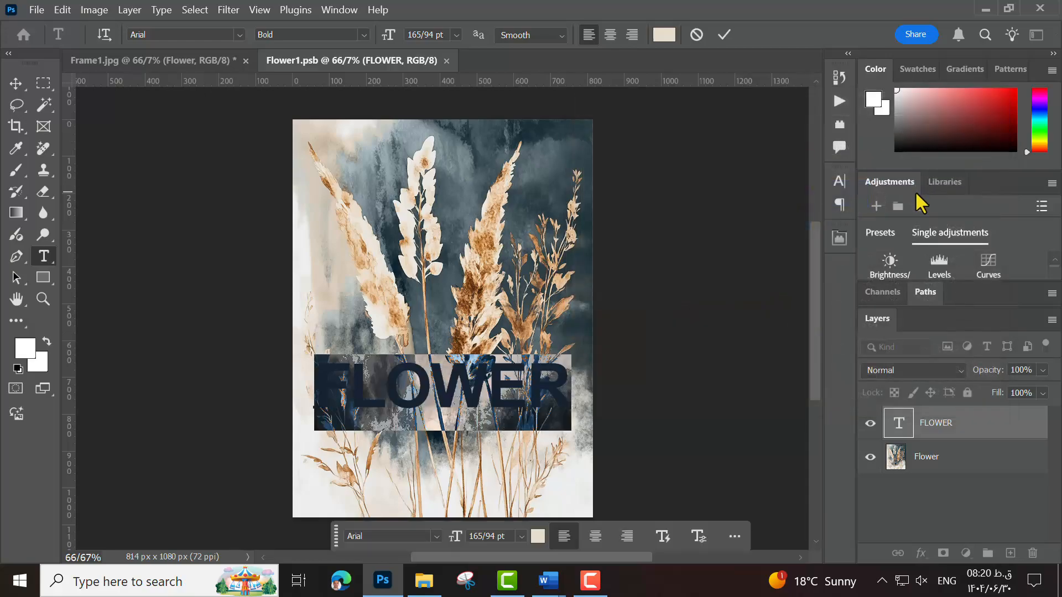
pyautogui.click(839, 181)
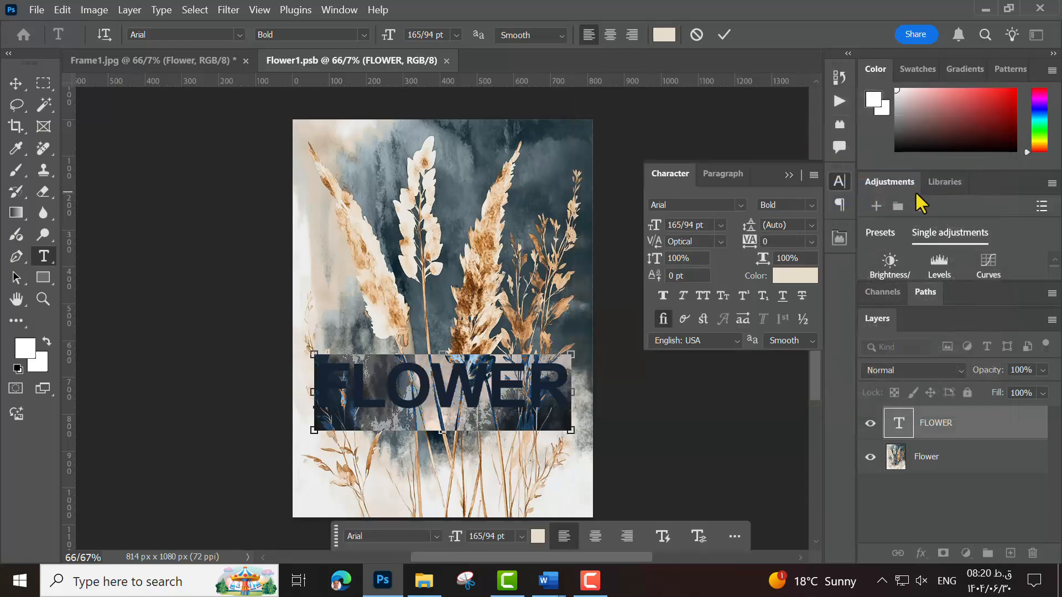
pyautogui.click(788, 175)
pyautogui.click(724, 34)
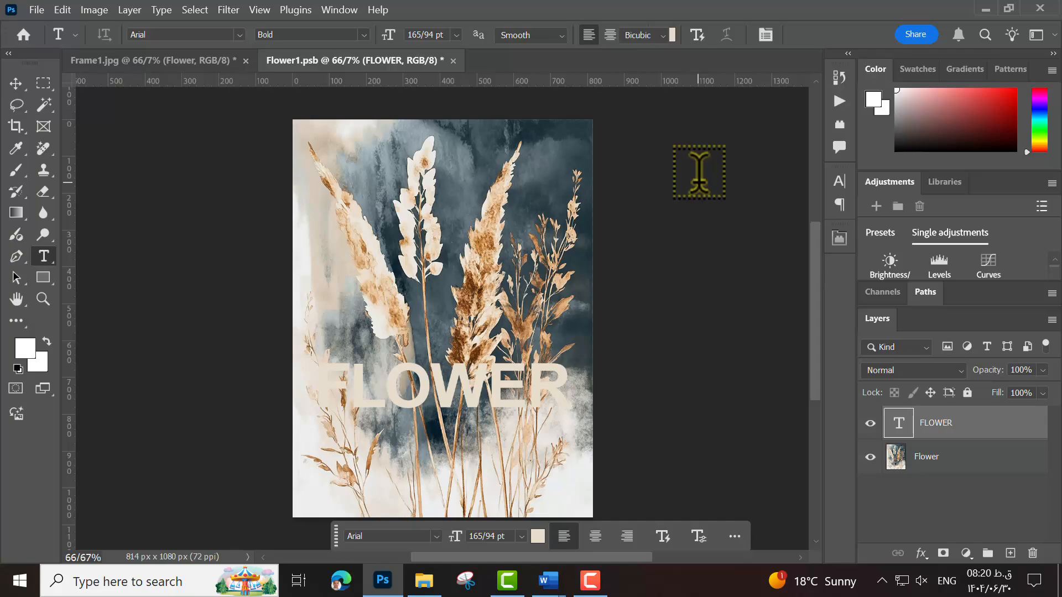
# - Scale the FLOWER text to about 36.10% and move it near the image's upper edge, just beside the pale plume
pyautogui.hotkey('ctrl', 't')
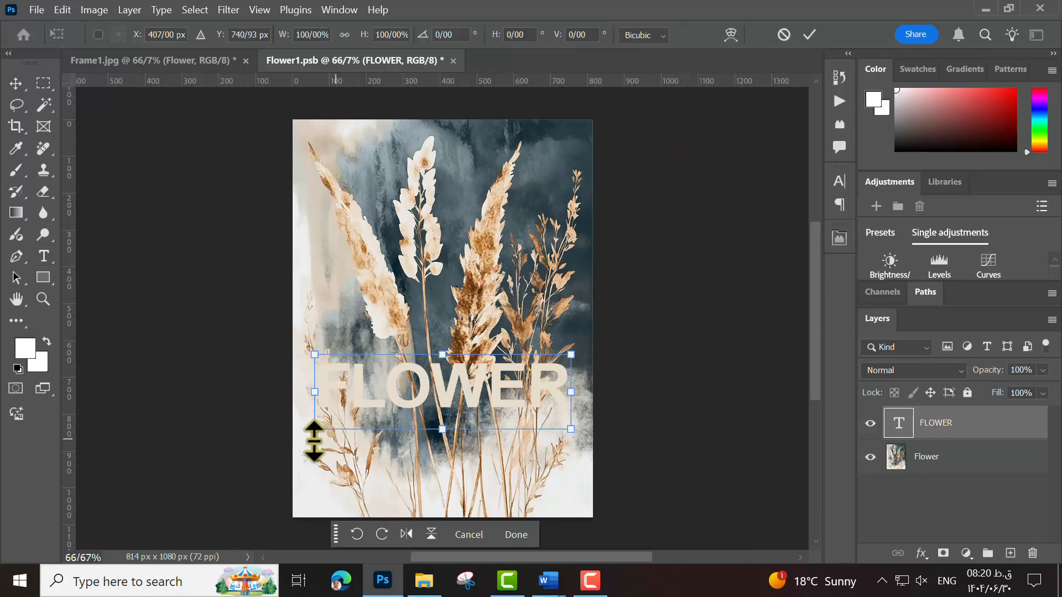
pyautogui.moveTo(315, 428); pyautogui.dragTo(413, 401)
pyautogui.moveTo(487, 376); pyautogui.dragTo(450, 180)
pyautogui.moveTo(371, 196); pyautogui.dragTo(437, 170)
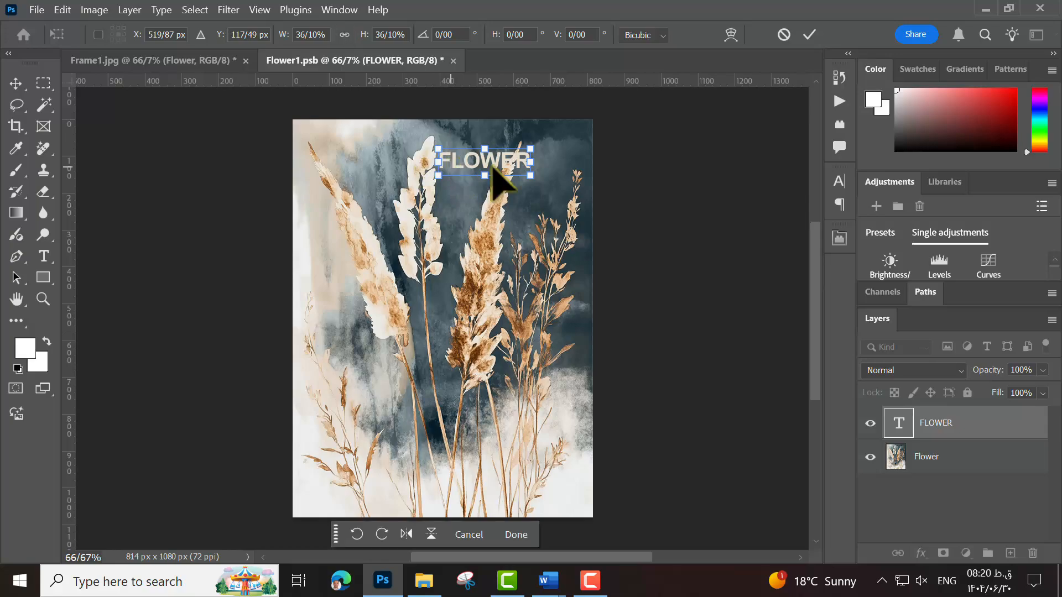
pyautogui.click(809, 36)
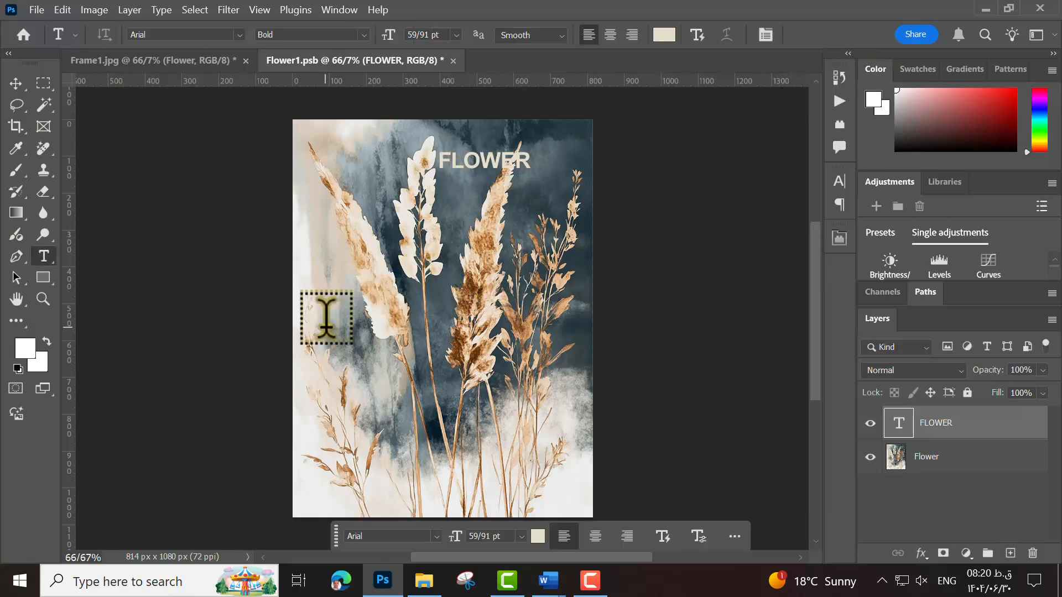
# - Save the smart object's contents, return to Frame1.jpg to view the updated framed picture, and deselect all layers
pyautogui.hotkey('ctrl', 's')
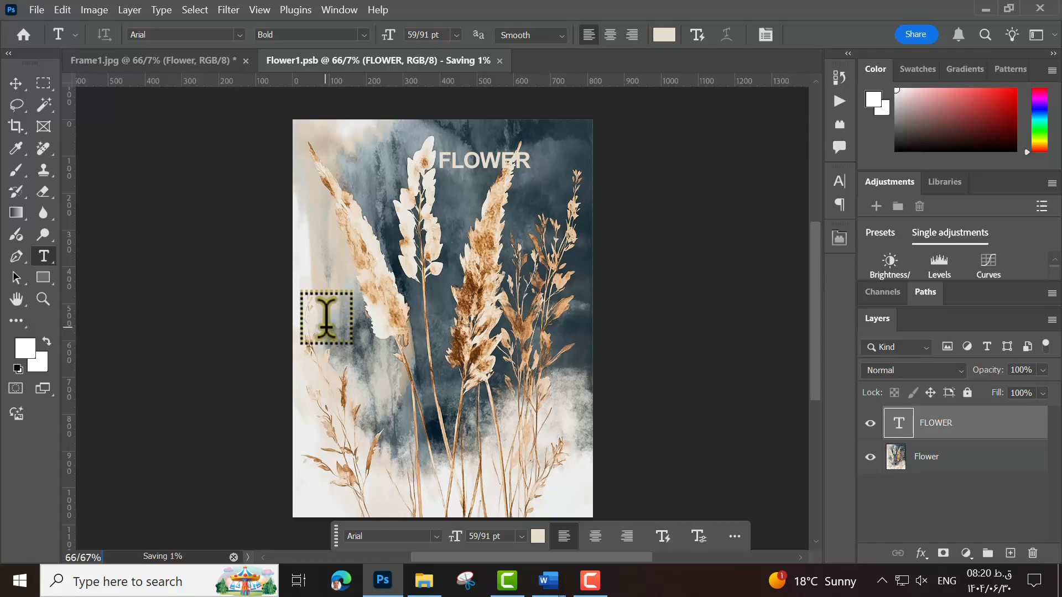
pyautogui.click(161, 61)
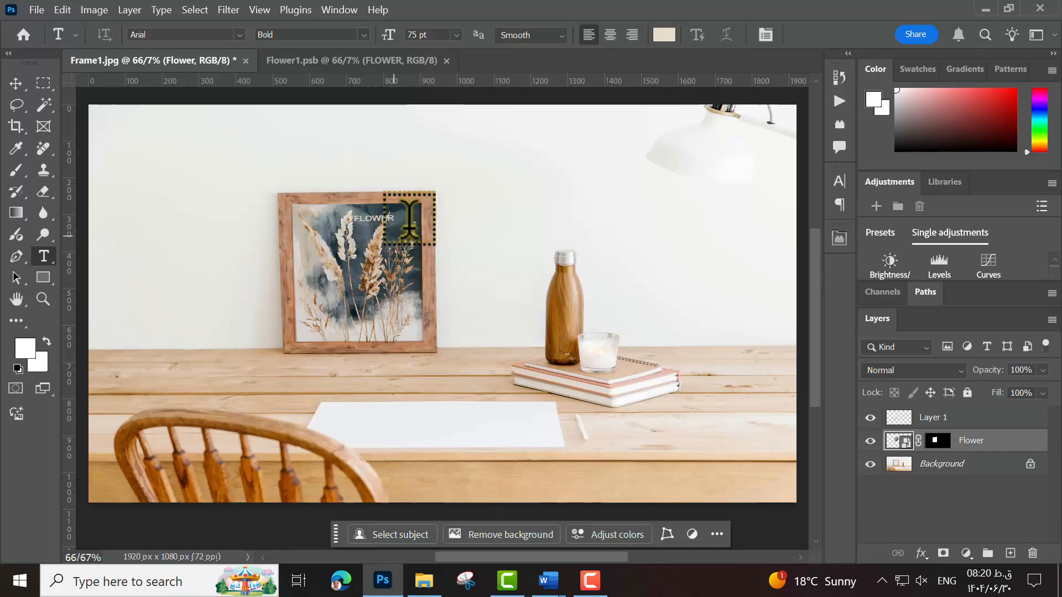
pyautogui.click(15, 83)
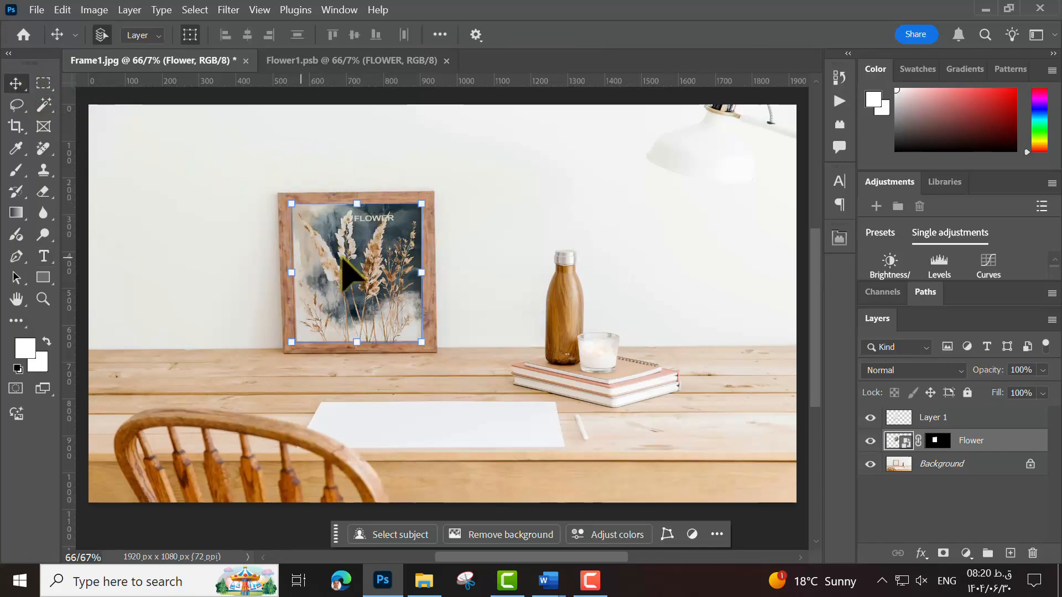
pyautogui.click(348, 268)
pyautogui.click(926, 518)
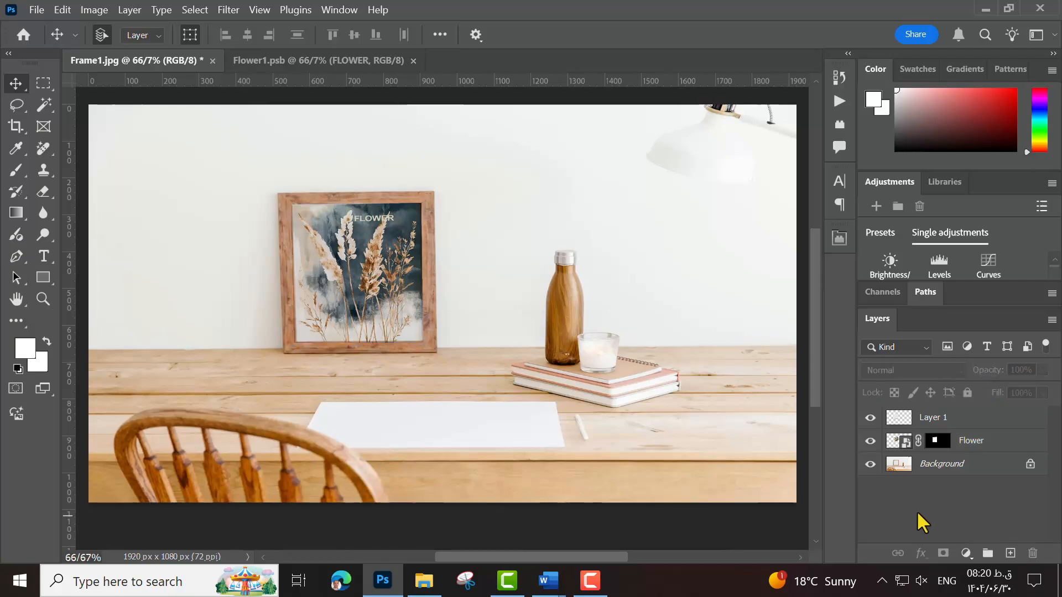